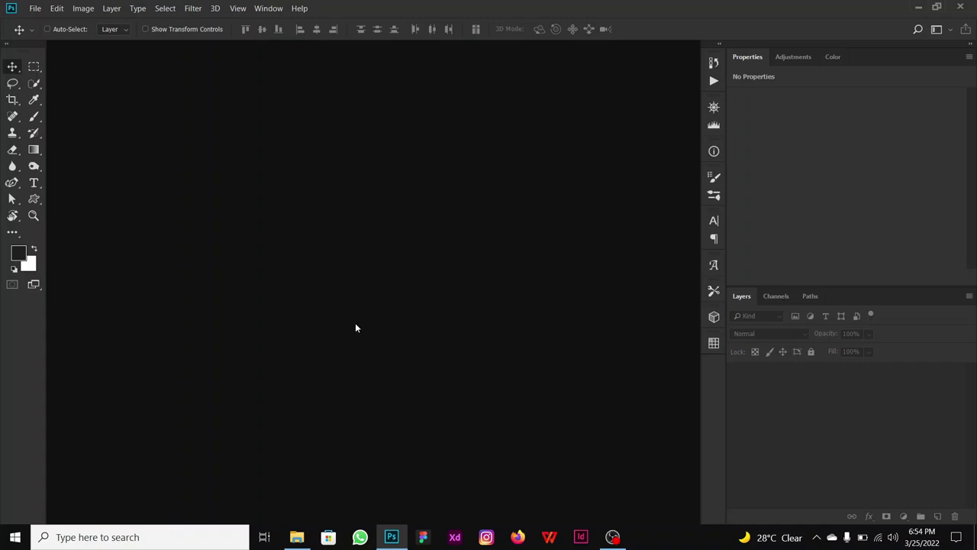
Create Untitled-1 from the 2000 × 2500 px, 72 ppi preset with a white background
click(34, 8)
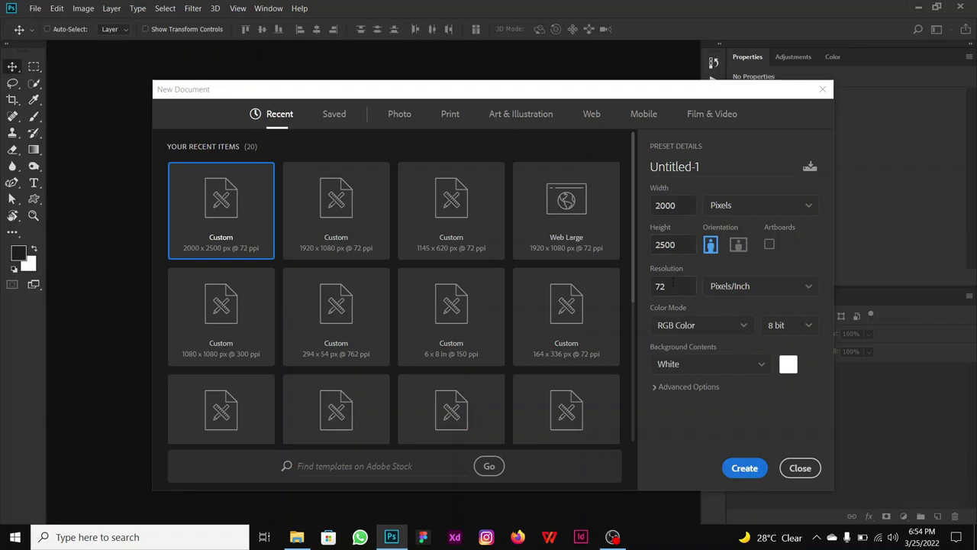
click(747, 469)
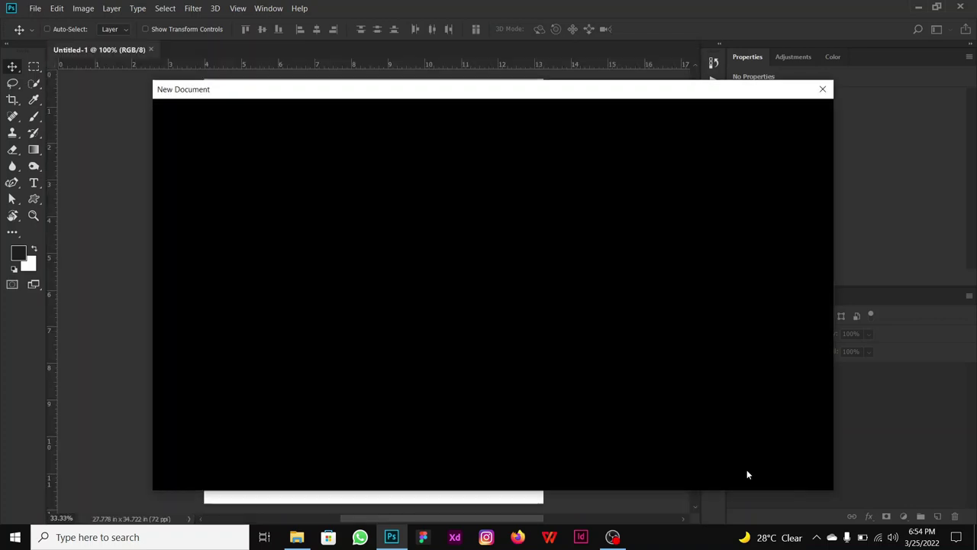
Add Layer 1 above the Background and fill it with dark grey #1e1e1e
click(937, 517)
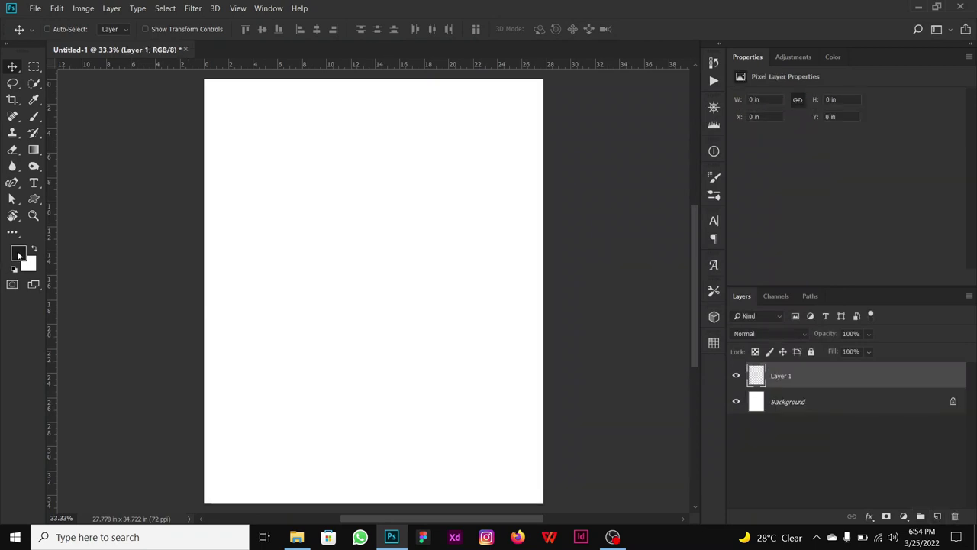
click(19, 254)
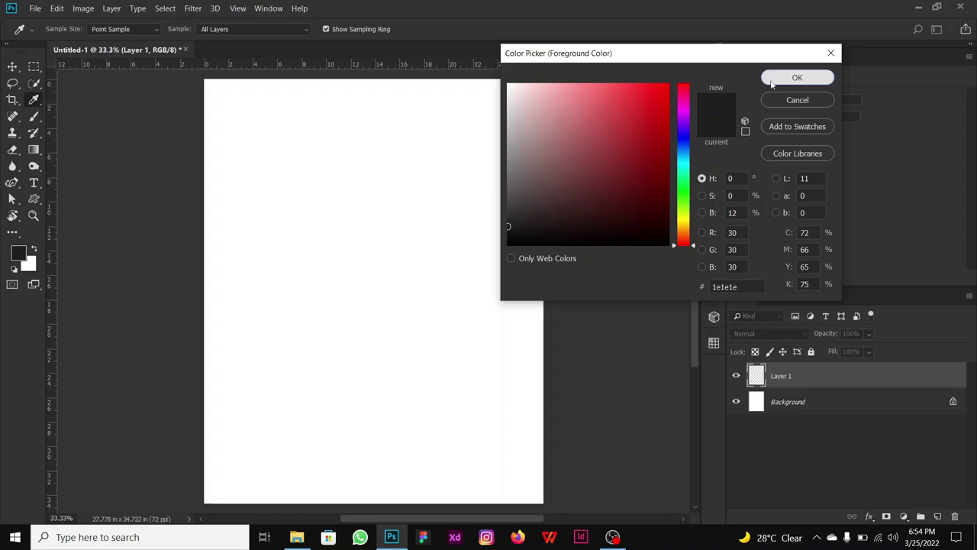
click(797, 77)
key(alt+BackSpace)
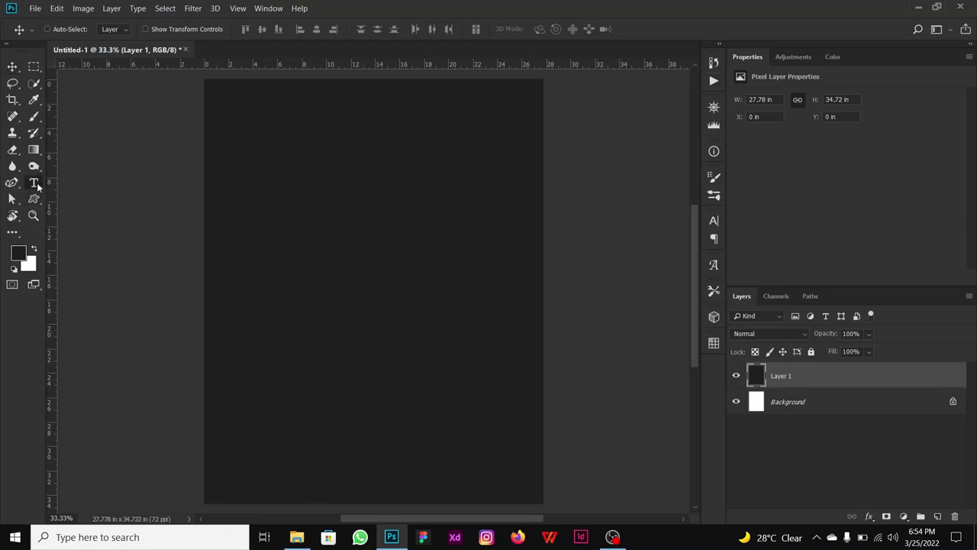
Set the Type tool's text colour to orange #ff6600
key(t)
click(487, 30)
mouse_move(615, 211)
mouse_down()
mouse_move(665, 200)
mouse_move(635, 156)
mouse_up()
drag(694, 244, 693, 238)
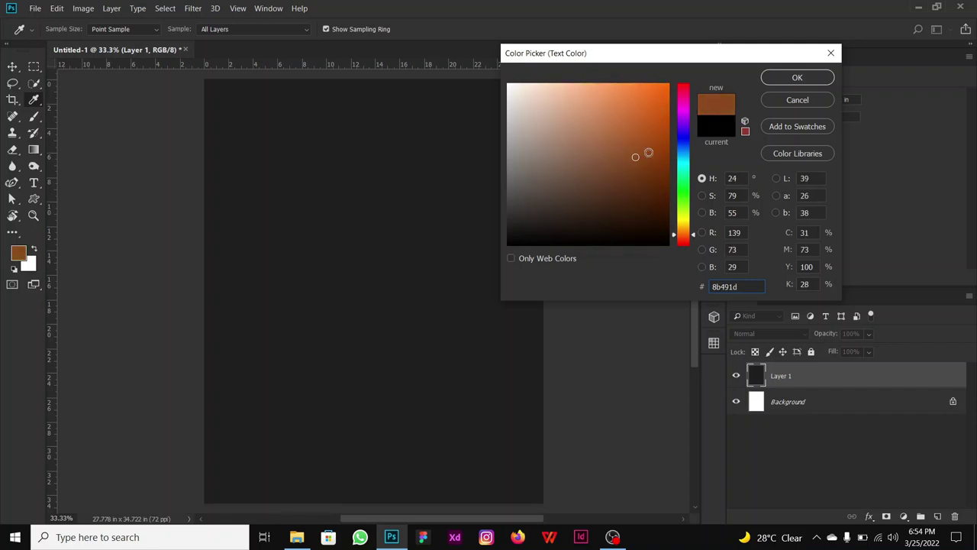
text(ff6600)
click(785, 79)
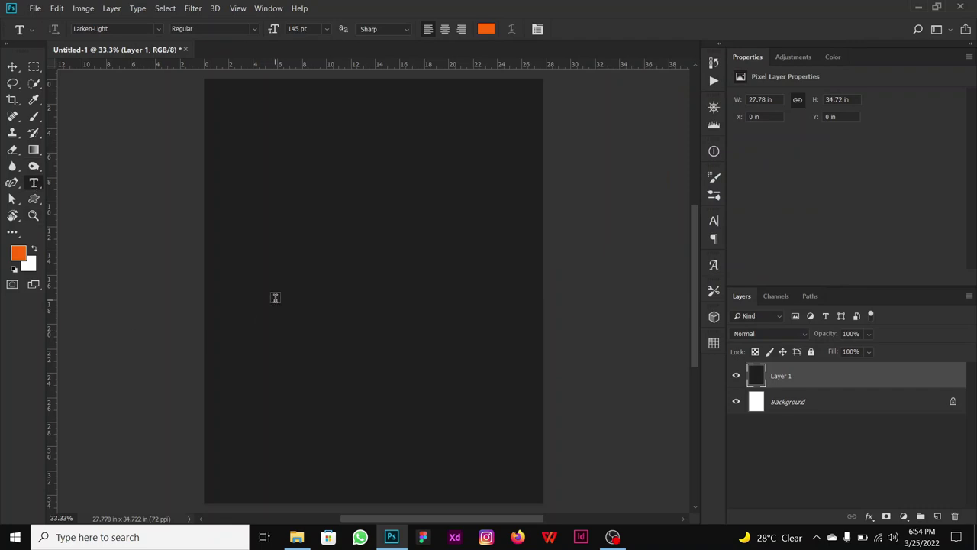
Type 'Swag' left of the canvas centre in the American Captain font and commit it
click(270, 307)
text(Swag)
key(ctrl+a)
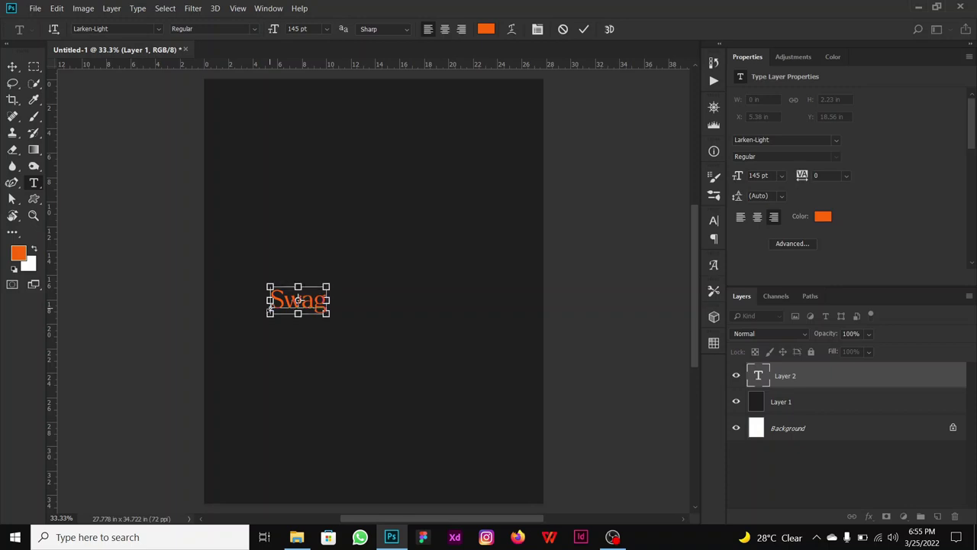
click(714, 220)
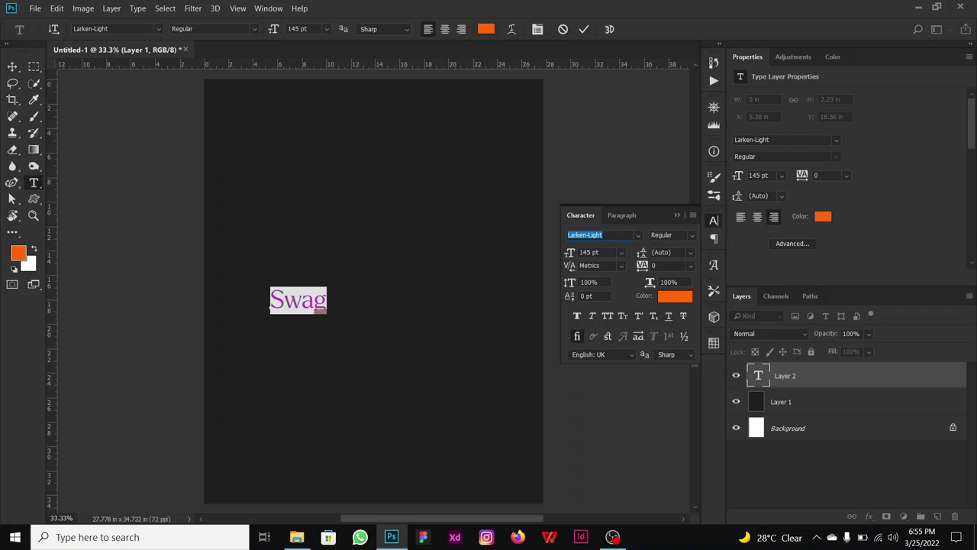
click(638, 234)
text(american)
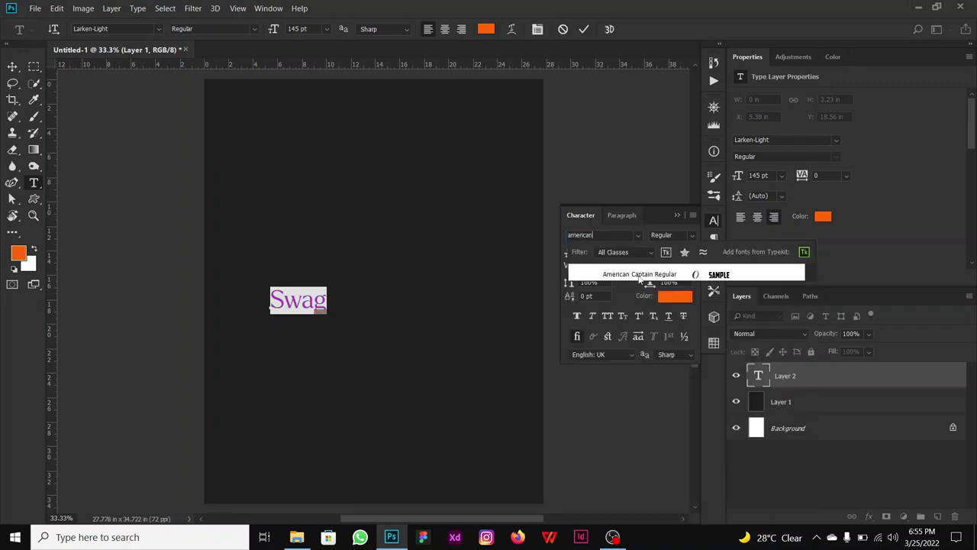
click(640, 274)
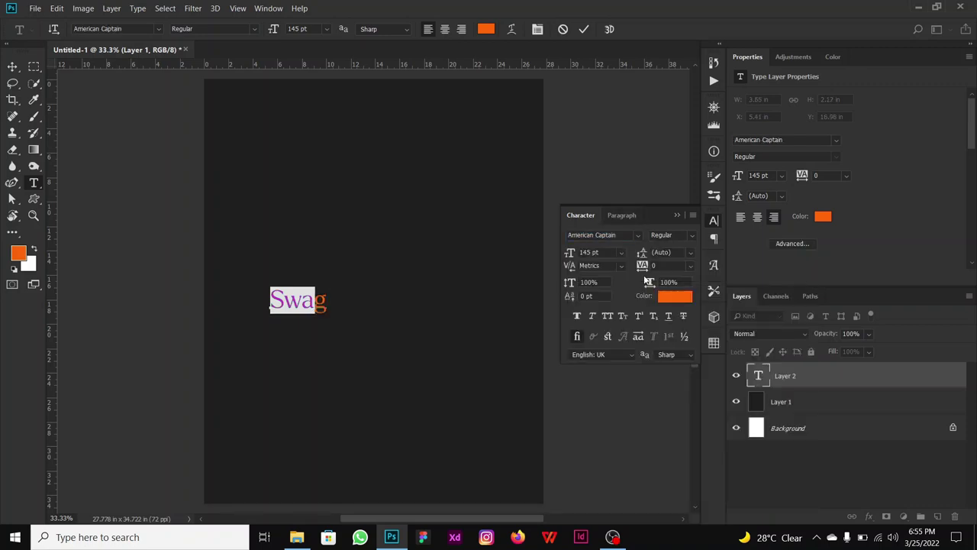
click(674, 217)
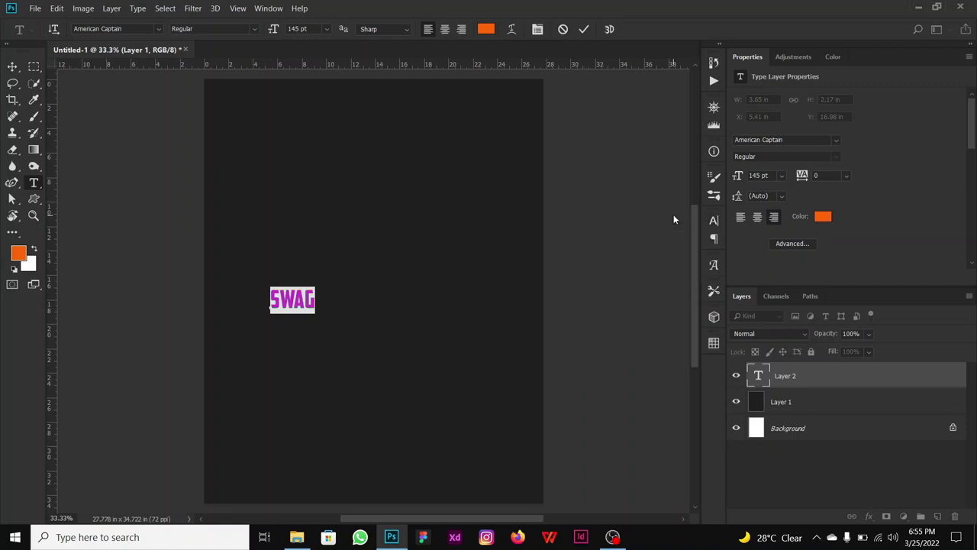
click(580, 30)
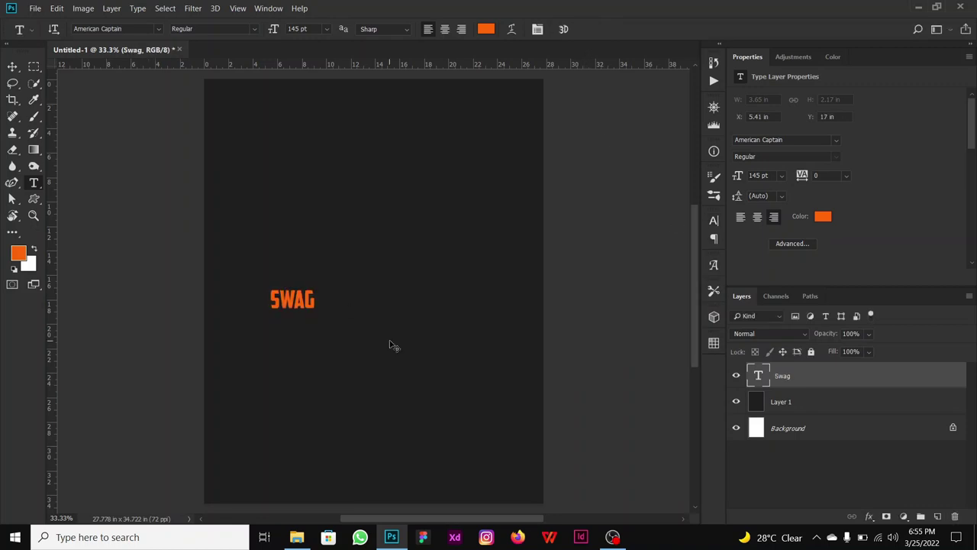
Scale SWAG up to about 620% and move it toward the lower centre
key(ctrl+t)
drag(318, 312, 526, 455)
mouse_move(468, 395)
mouse_down()
mouse_move(441, 418)
mouse_move(437, 446)
mouse_up()
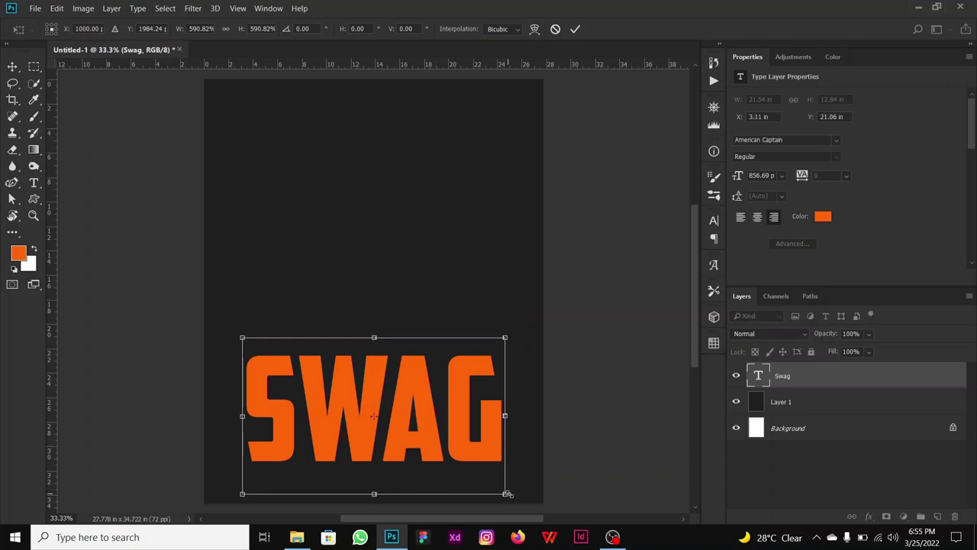
drag(505, 493, 516, 497)
key(ctrl+z)
drag(504, 494, 511, 497)
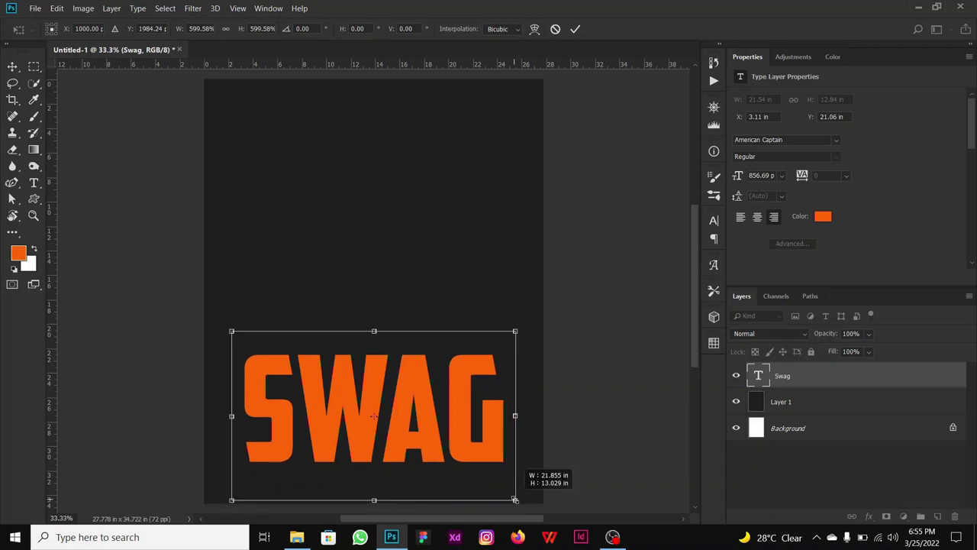
click(576, 29)
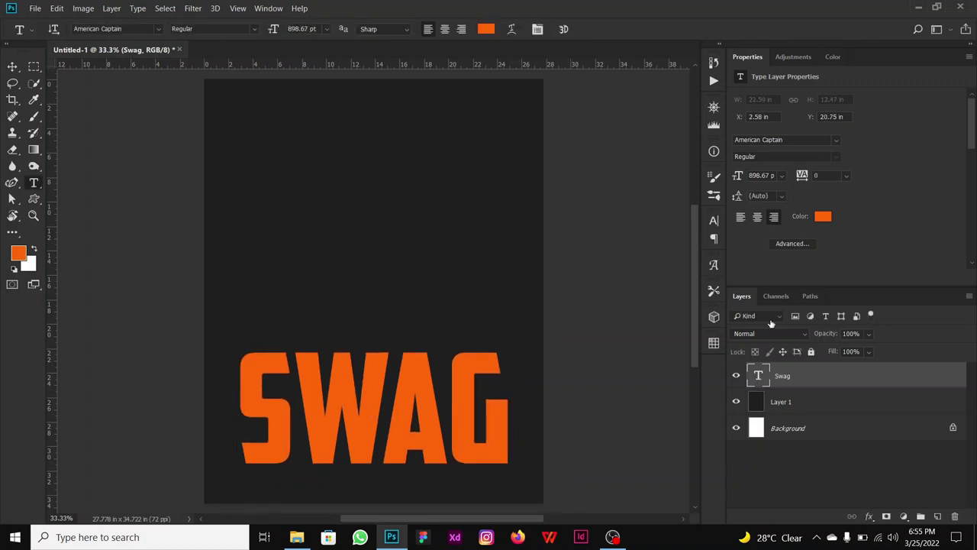
Set SWAG tracking to -60, centre it horizontally, and drag in the Layer 2@2x photo
drag(804, 176, 801, 178)
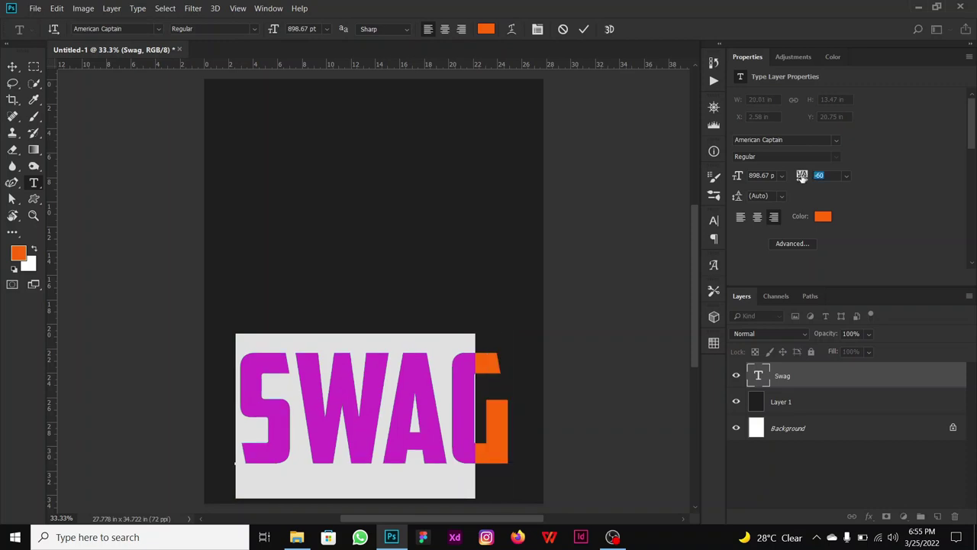
click(583, 29)
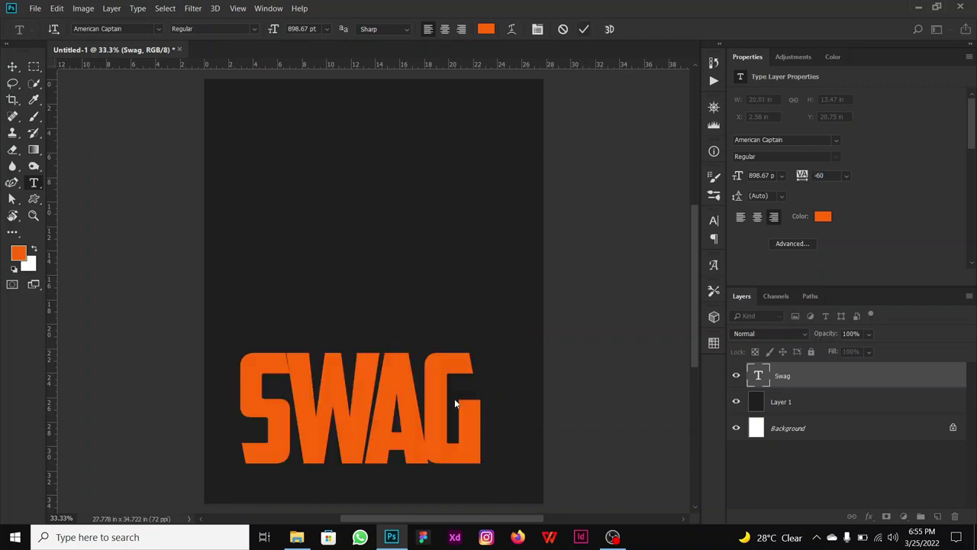
mouse_move(385, 425)
mouse_down()
mouse_move(396, 419)
mouse_move(370, 404)
mouse_up()
click(12, 67)
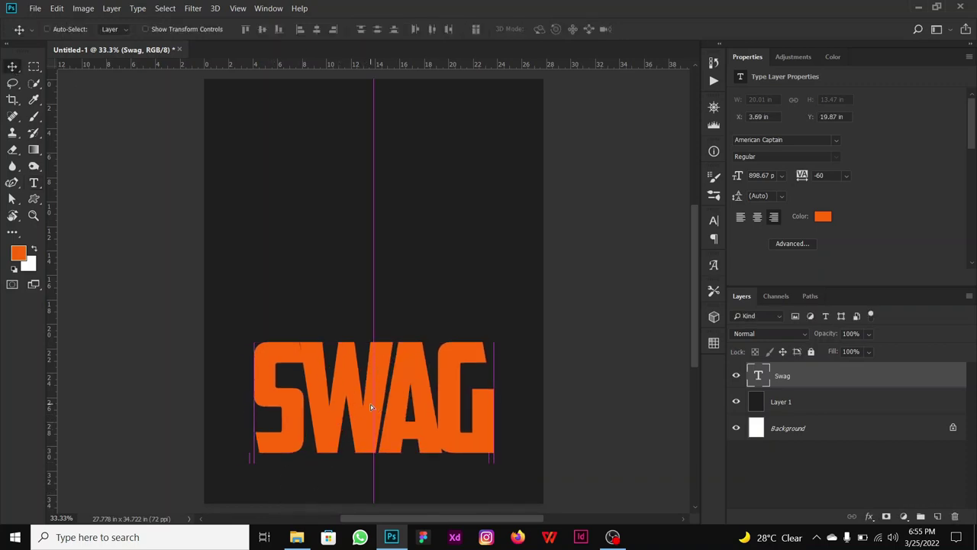
click(297, 537)
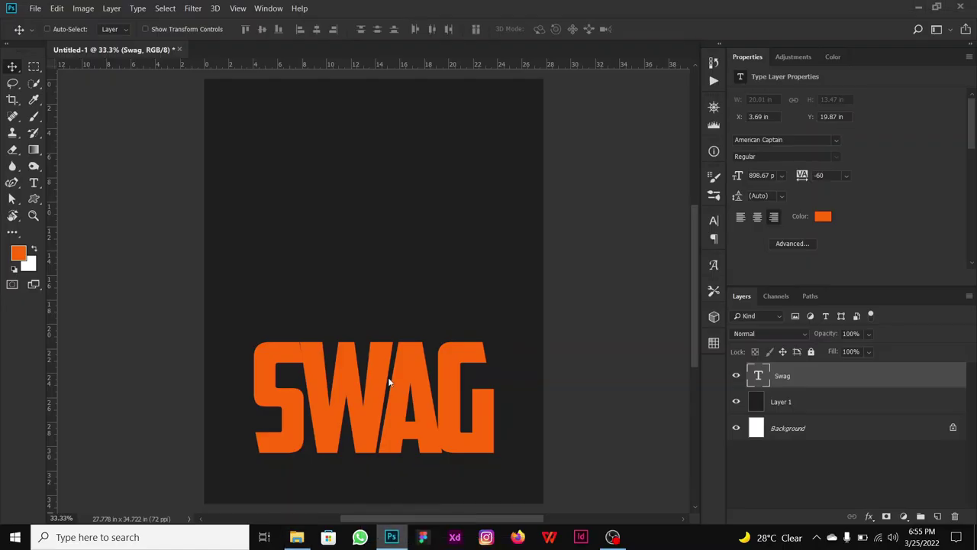
drag(307, 288, 384, 289)
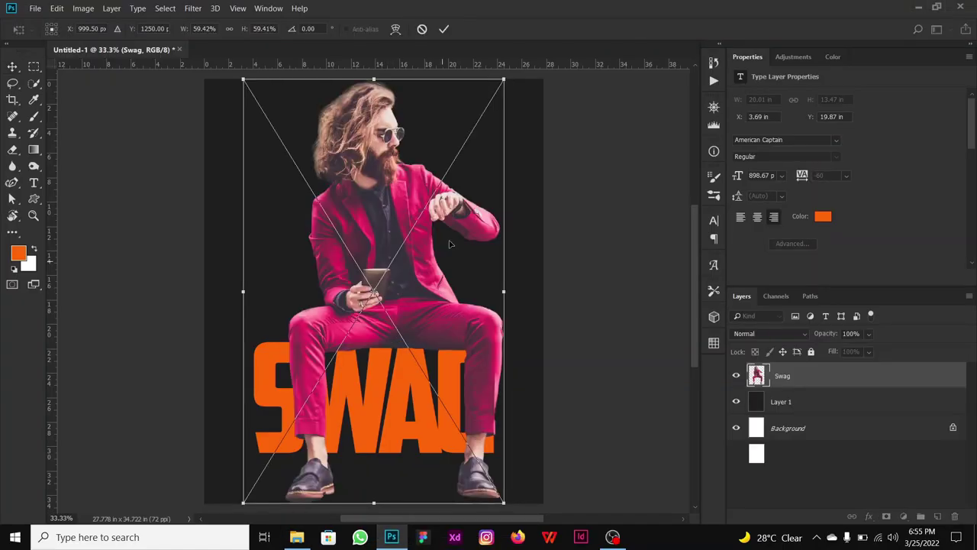
Shrink and position the Layer 2@2x photo so the man sits on SWAG
drag(504, 79, 479, 100)
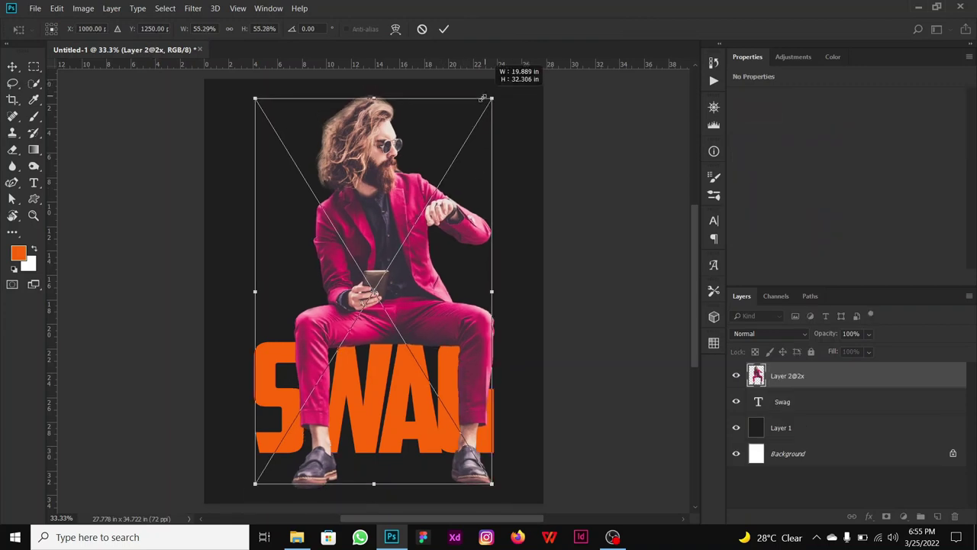
drag(427, 238, 416, 241)
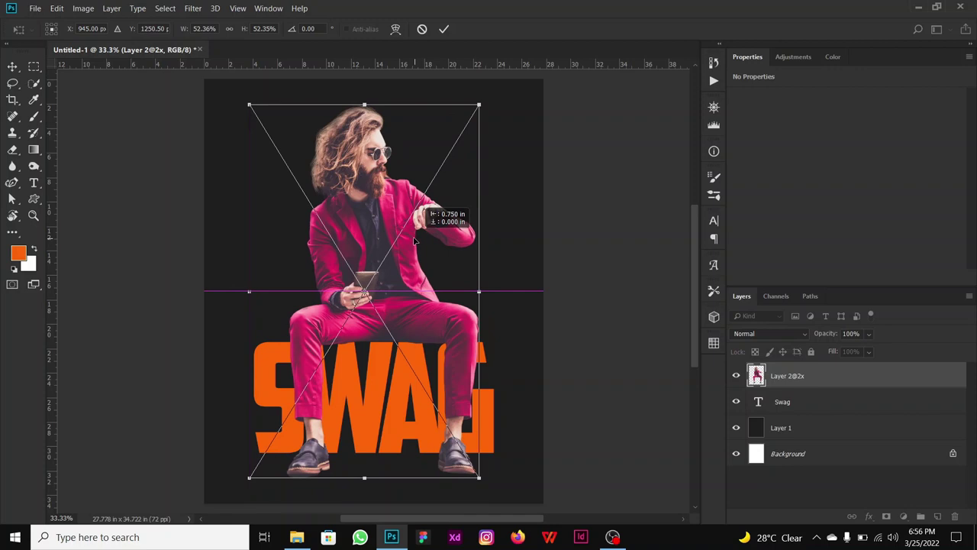
drag(416, 240, 416, 241)
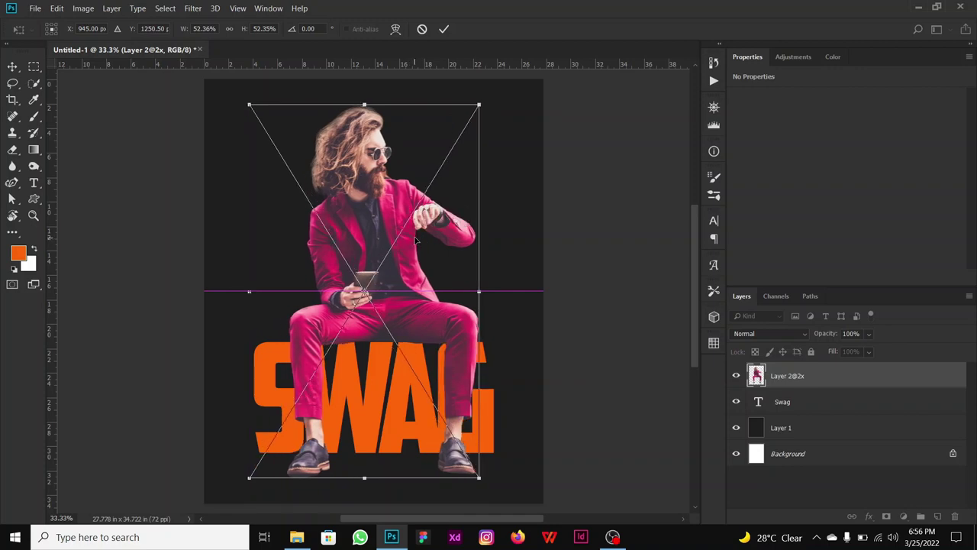
click(445, 29)
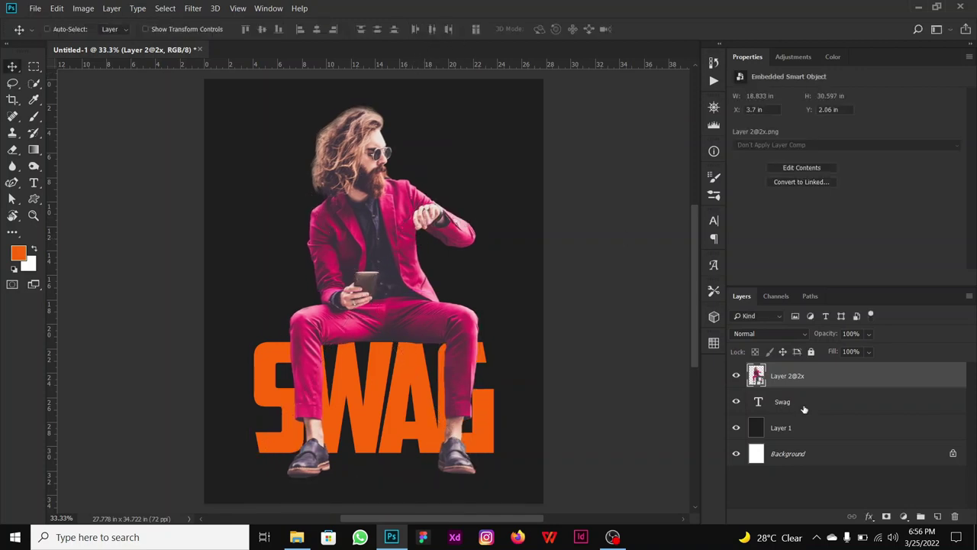
Scale the photo and the Swag layer together to about 89.8%
ctrl+click(804, 409)
key(ctrl+t)
drag(491, 102, 481, 143)
click(575, 29)
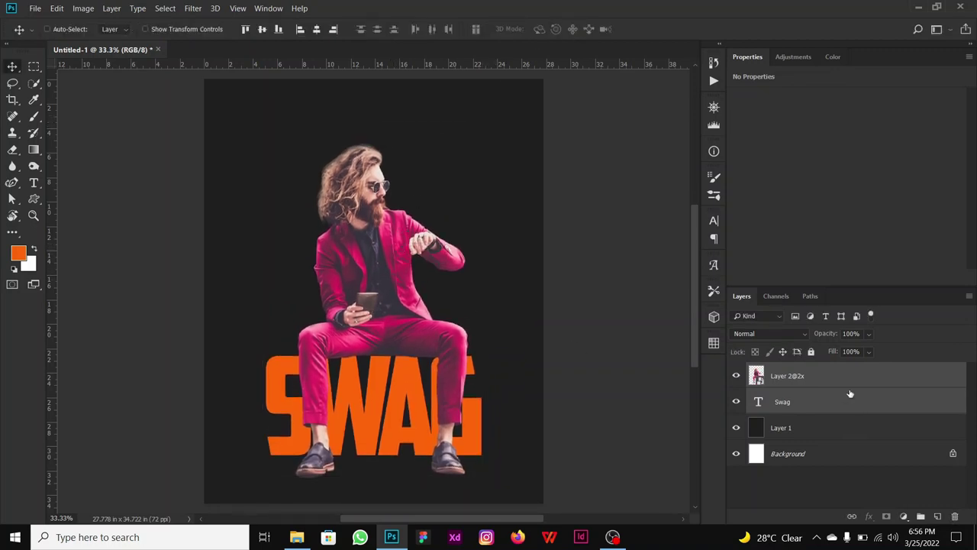
click(849, 384)
Add a Hue/Saturation layer clipped to the man, with Reds saturation at -87
click(904, 516)
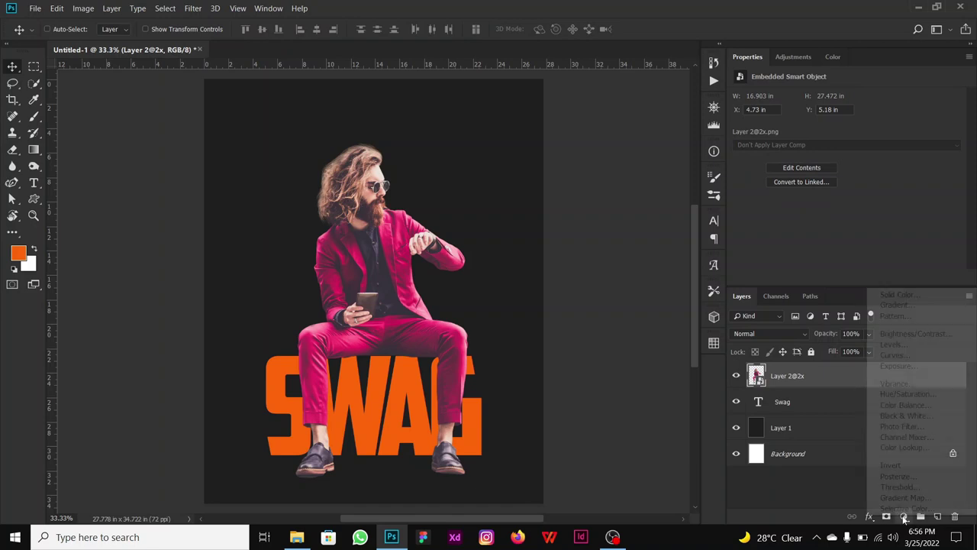
click(928, 395)
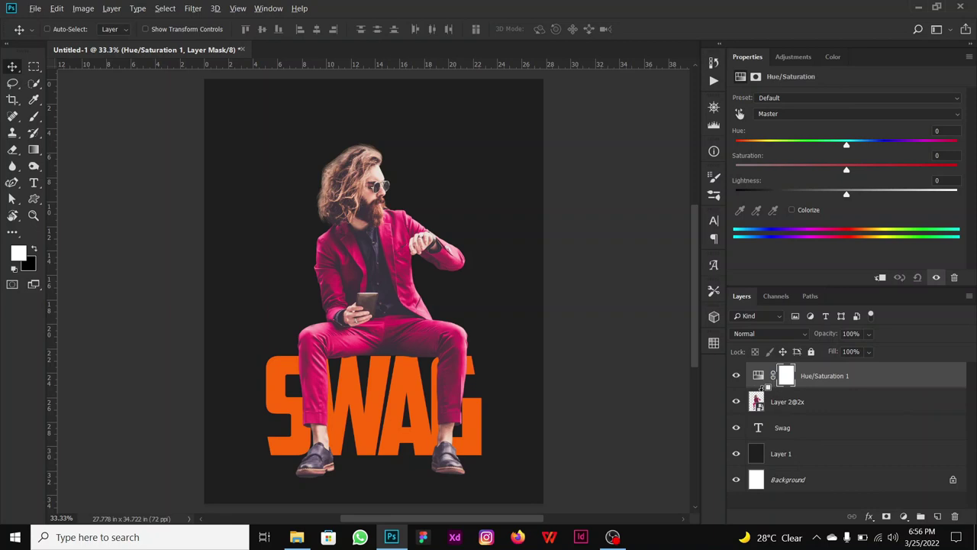
alt+click(762, 387)
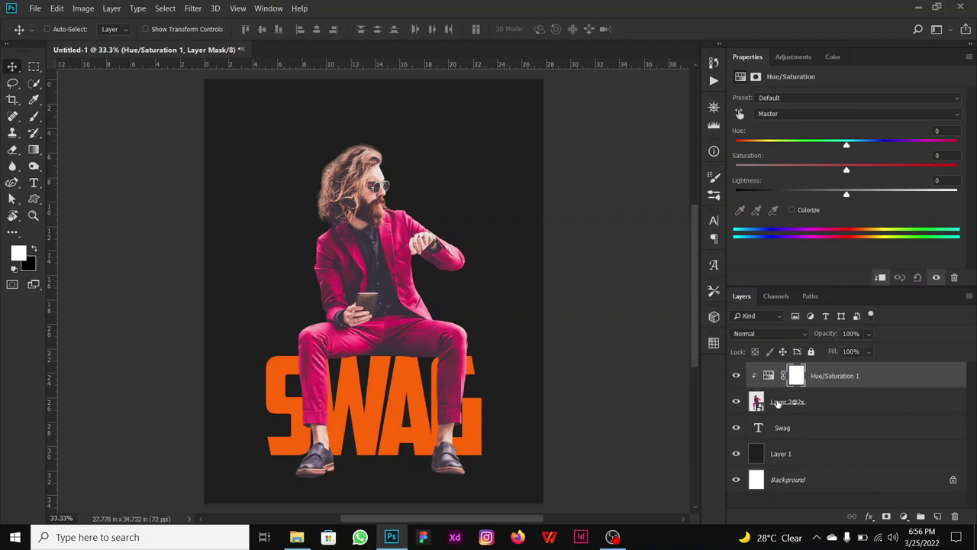
click(810, 116)
click(782, 128)
click(741, 211)
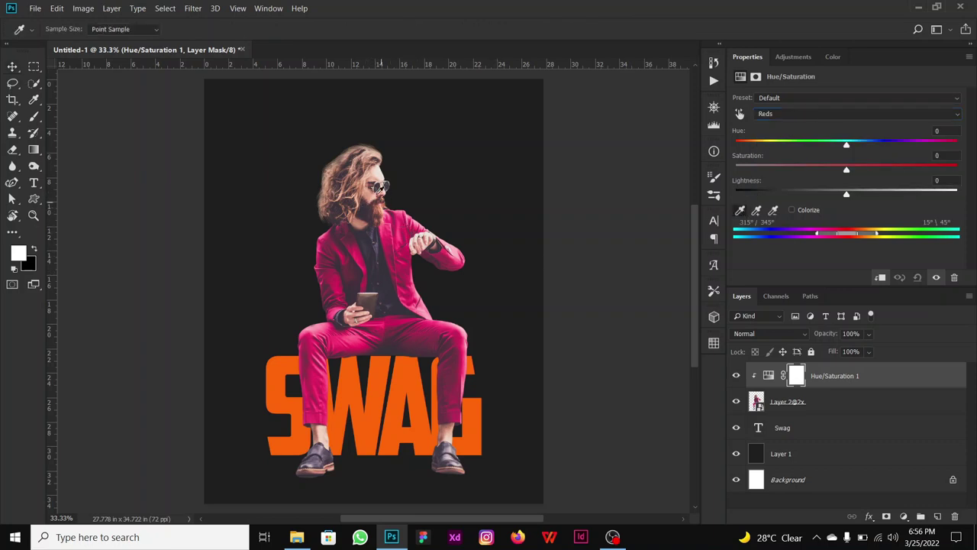
click(375, 190)
drag(846, 169, 750, 169)
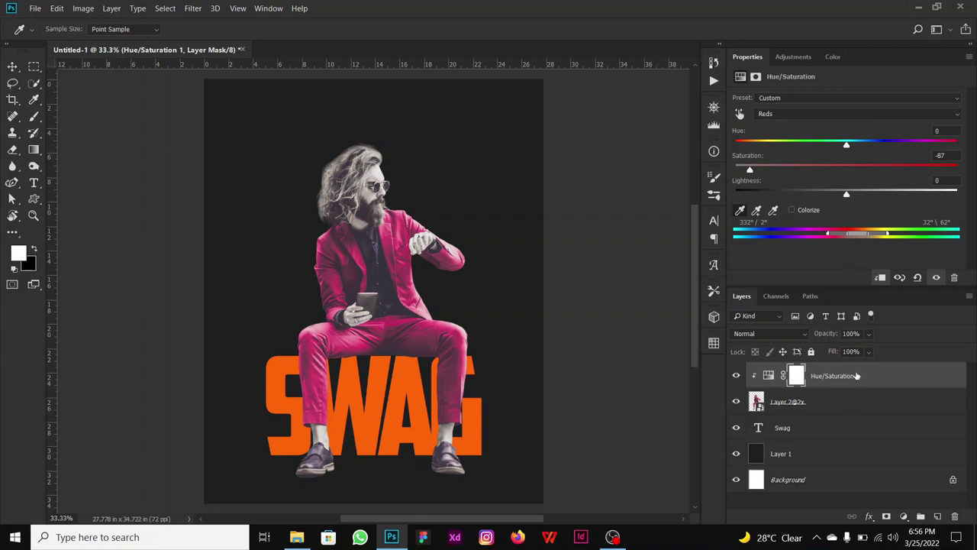
Add a clipped Levels layer at 11 / 0.81 / 255 to darken the man
click(905, 517)
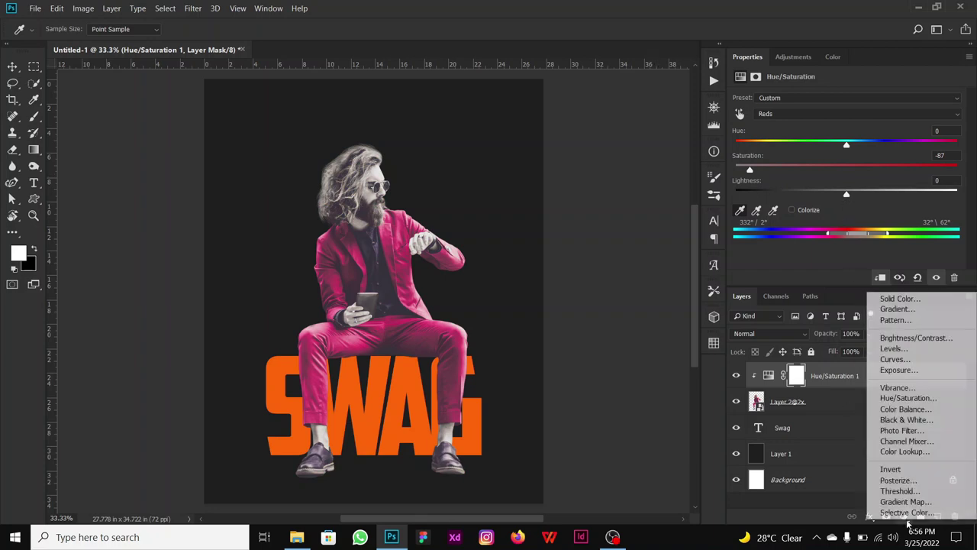
click(917, 349)
key(v)
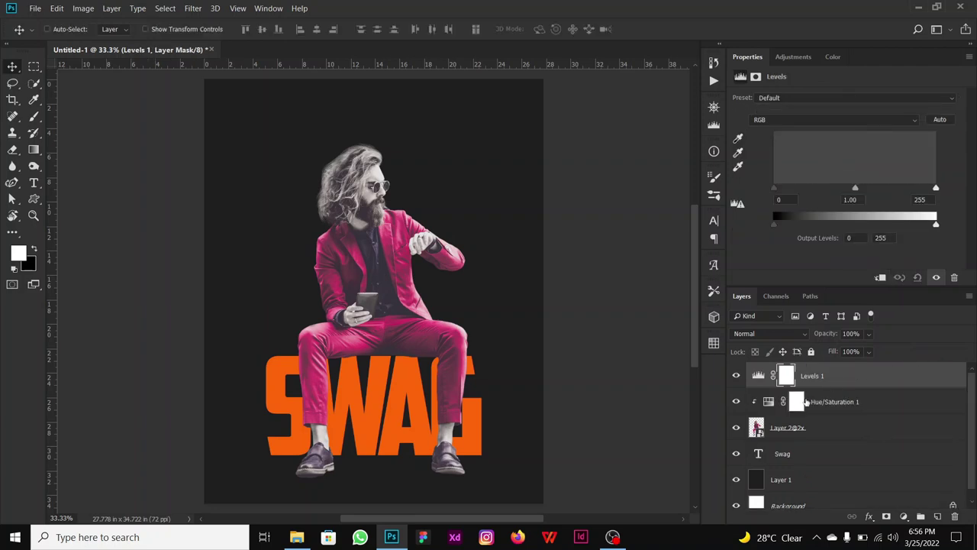
alt+click(765, 387)
drag(855, 187, 866, 192)
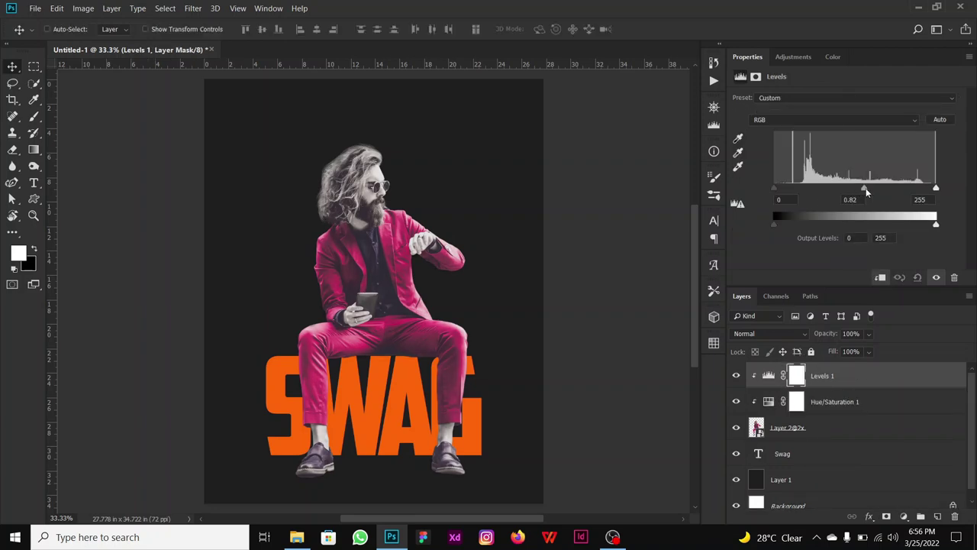
drag(775, 188, 782, 190)
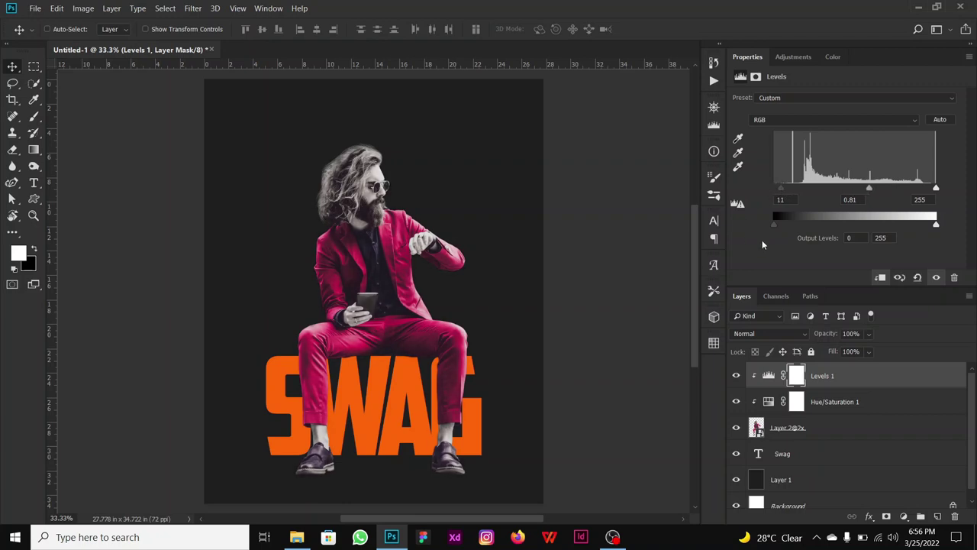
Add a clipped Selective Color layer with Reds at Cyan -100, Magenta -41, Yellow +100
click(904, 516)
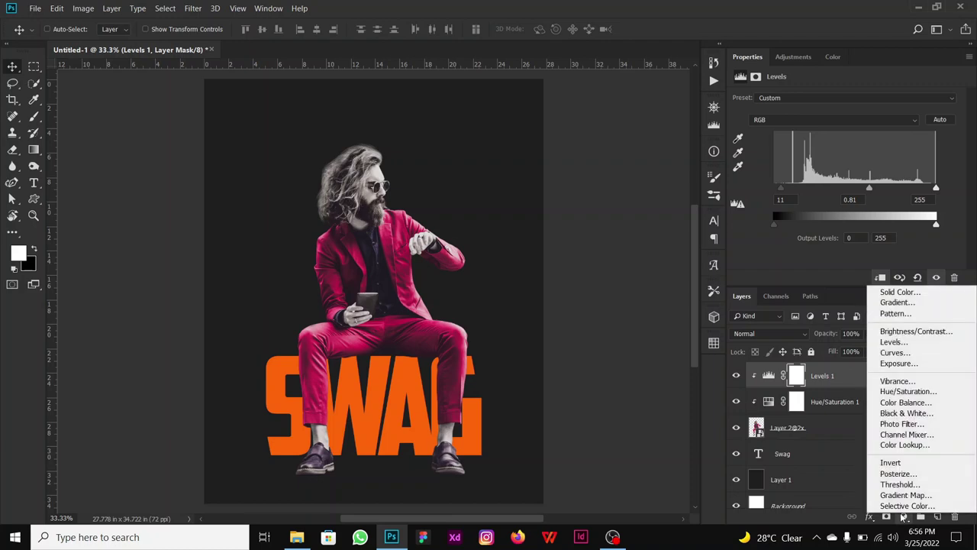
click(907, 505)
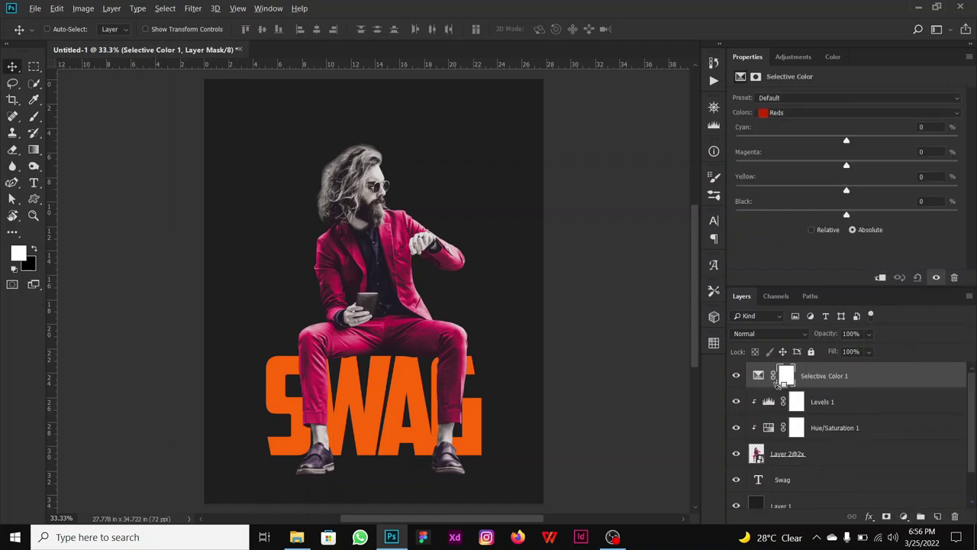
alt+click(766, 388)
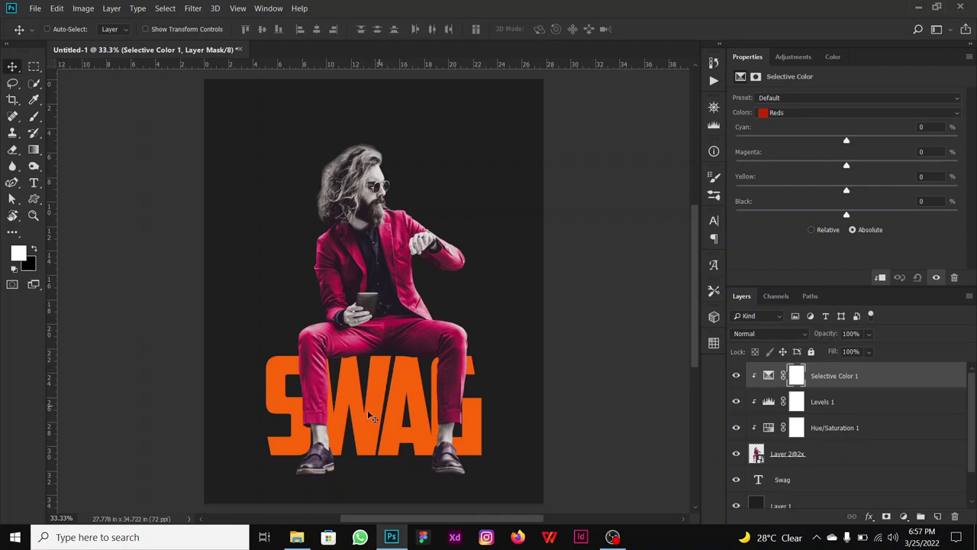
drag(846, 141, 749, 141)
drag(846, 165, 771, 165)
drag(845, 189, 958, 191)
drag(771, 165, 789, 165)
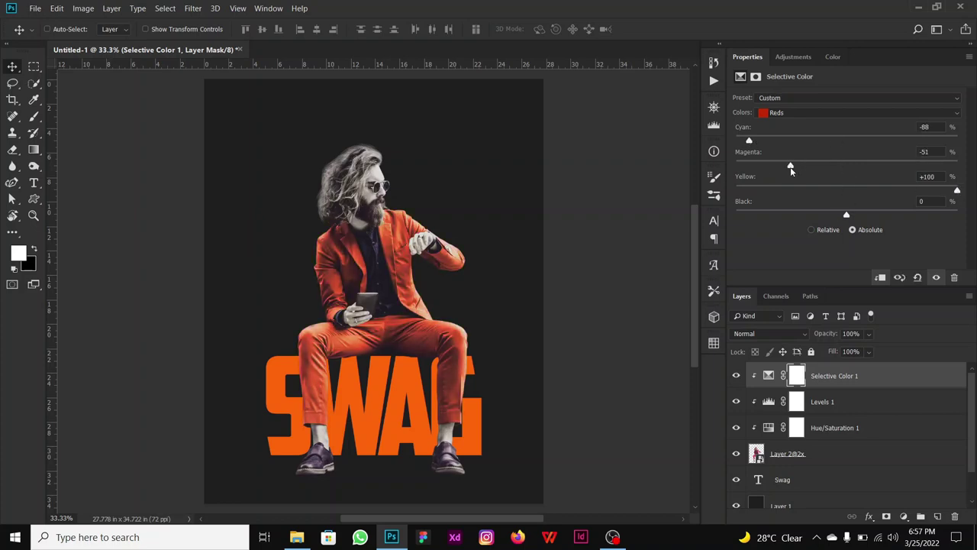
drag(749, 140, 736, 140)
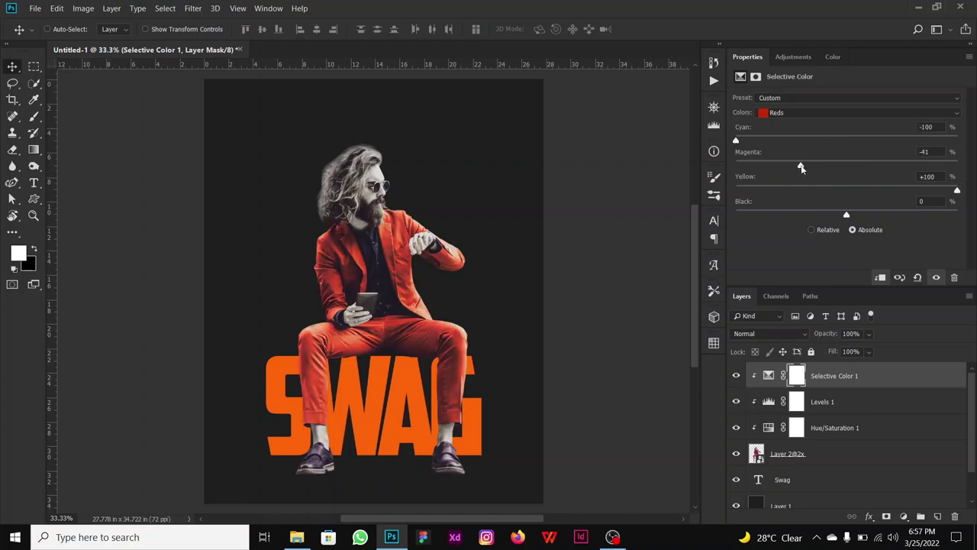
Select the Swag layer and drag Grunge Texture 01 into the poster
key(alt+[)
key(alt+[)
key(alt+[)
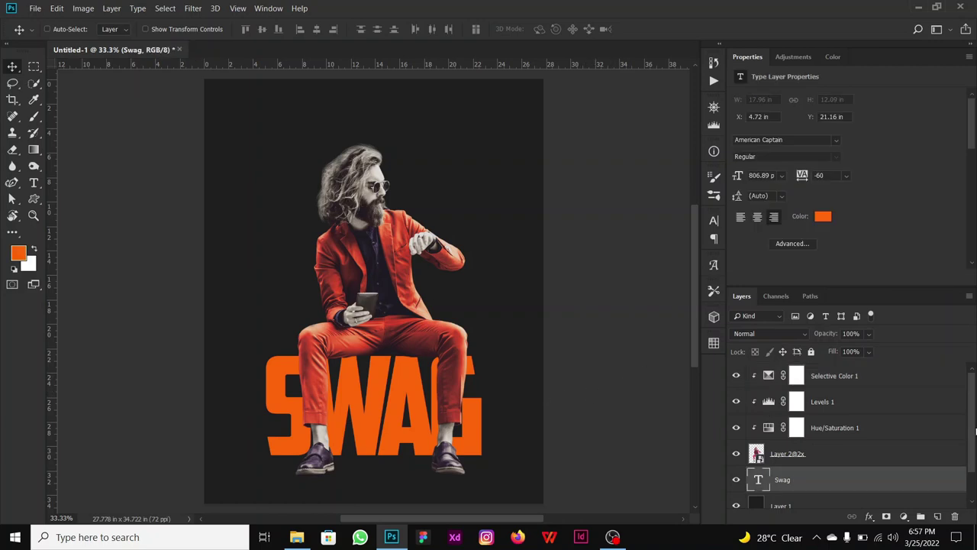
click(297, 537)
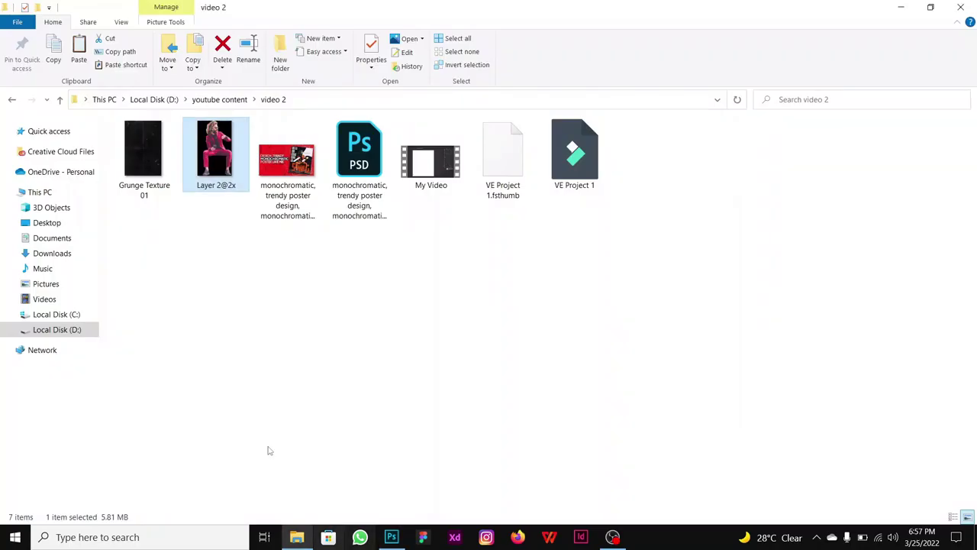
mouse_move(158, 174)
mouse_down()
mouse_move(395, 500)
mouse_move(387, 341)
mouse_up()
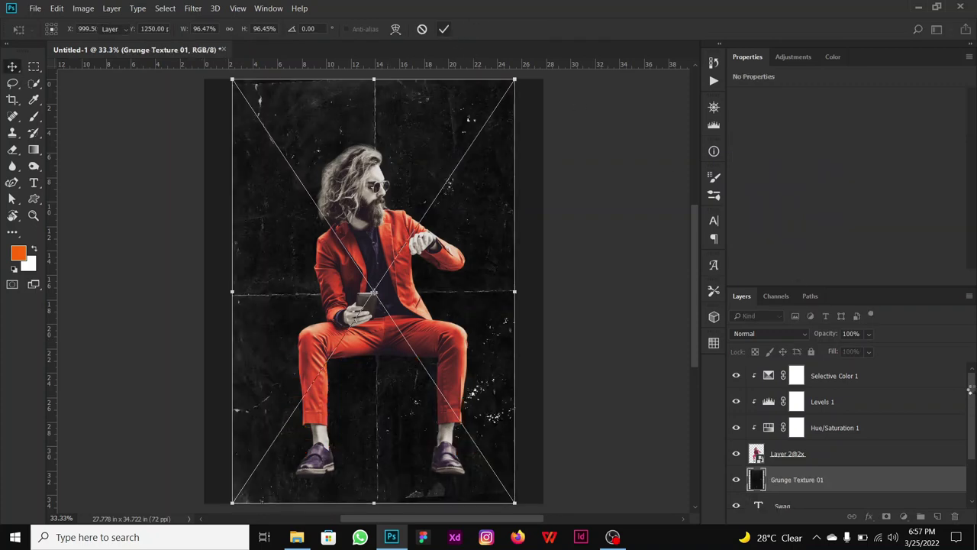
Place Grunge Texture 01 below the Swag layer and scale it to about 117.5% to fill the canvas
key(Return)
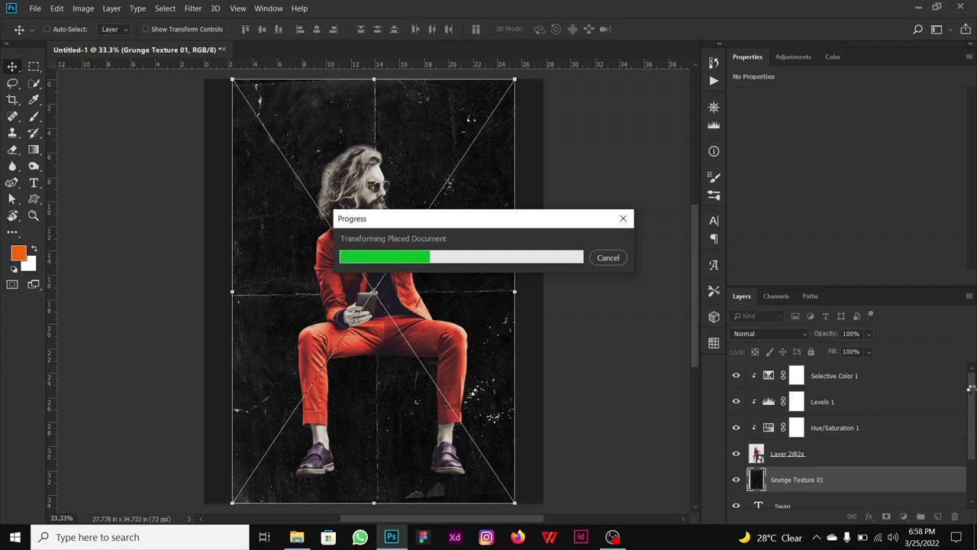
scroll(973, 393, down, 2)
drag(824, 419, 826, 449)
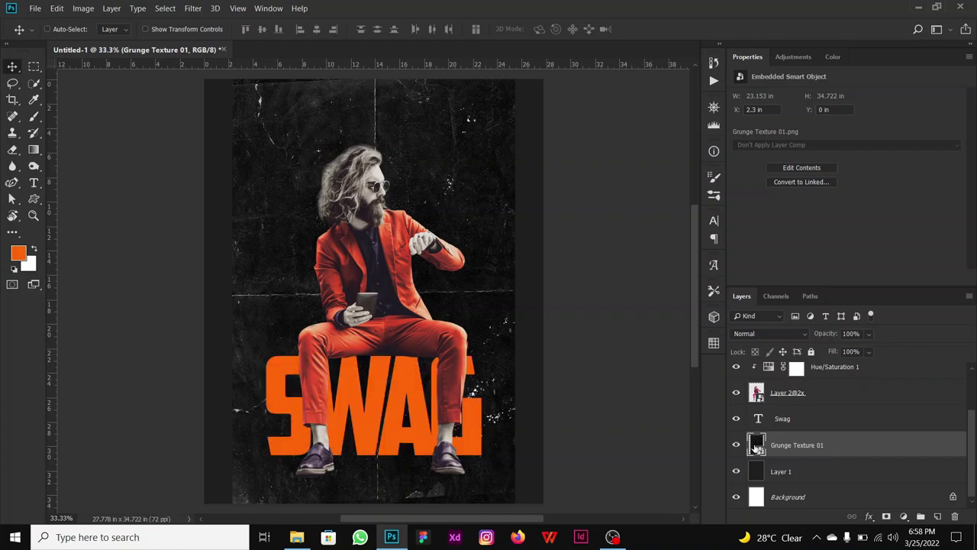
key(ctrl)
key(ctrl+t)
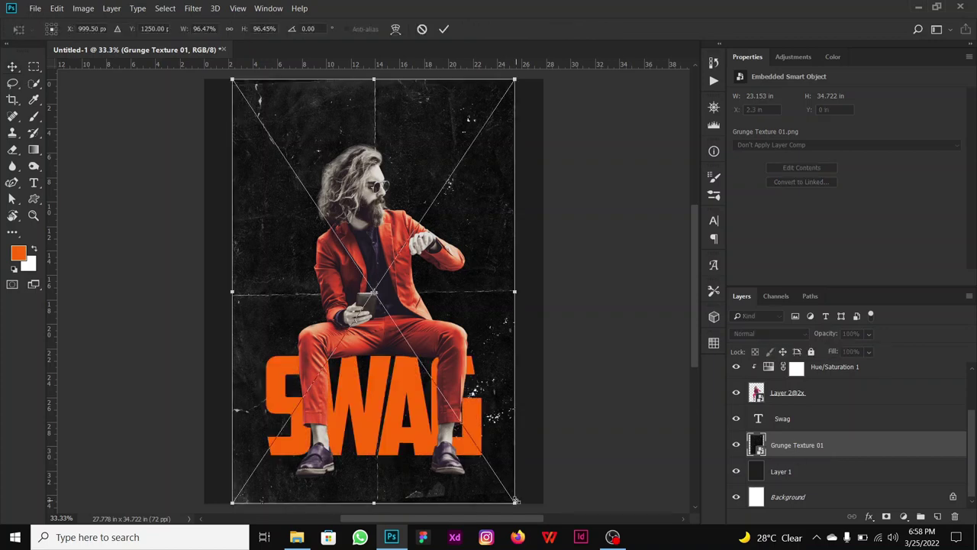
drag(515, 504, 545, 499)
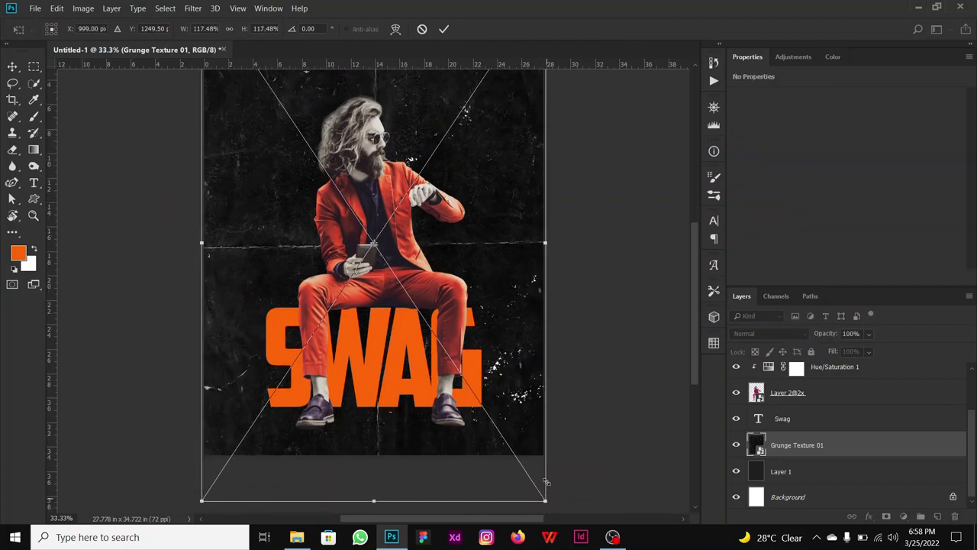
click(444, 29)
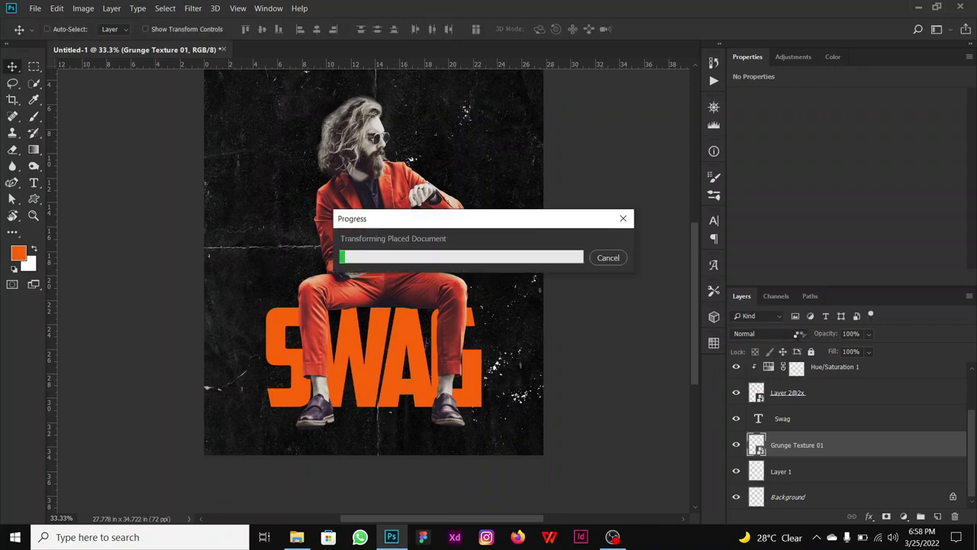
Set Grunge Texture 01 to Subtract and add a top-layer copy in Subtract at 66% opacity
click(794, 334)
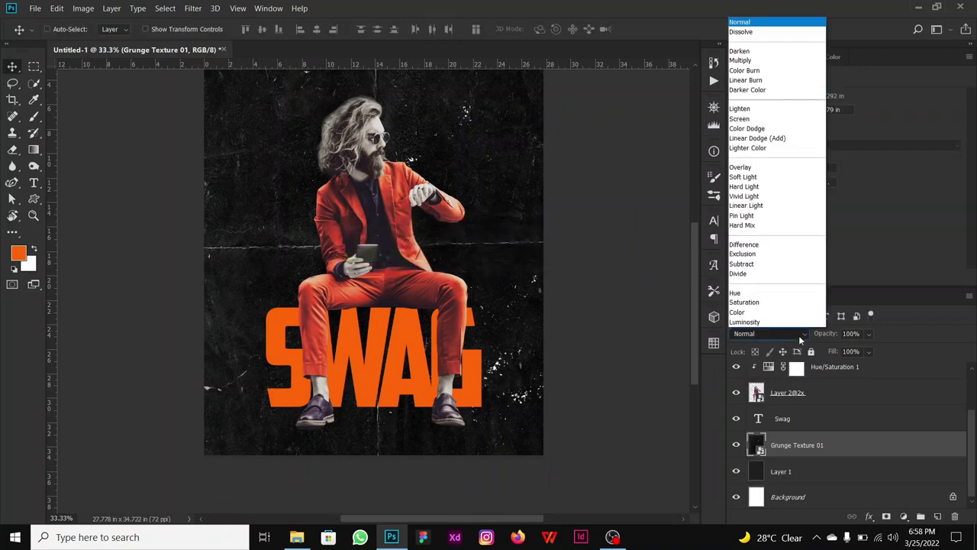
click(766, 263)
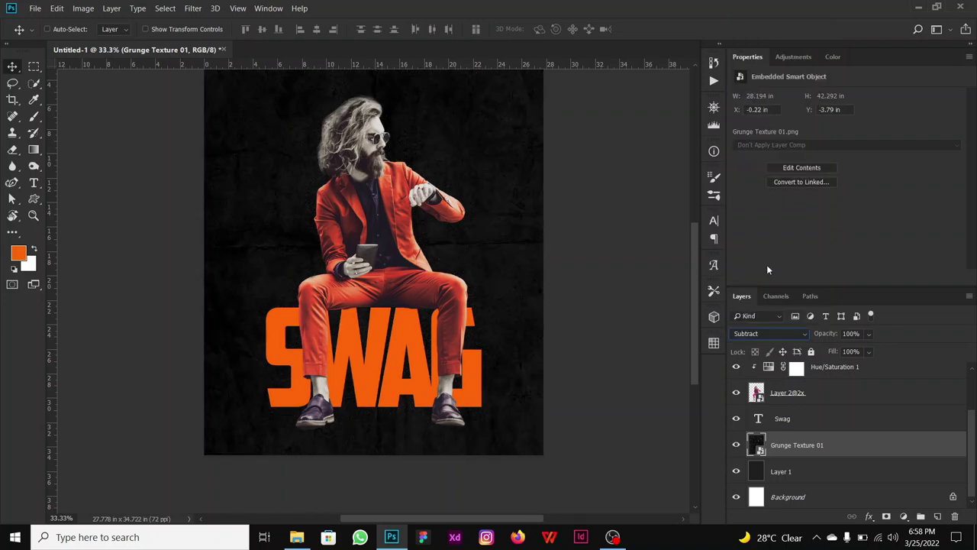
click(784, 338)
mouse_move(810, 456)
mouse_down()
mouse_move(811, 351)
mouse_move(812, 368)
mouse_up()
click(784, 334)
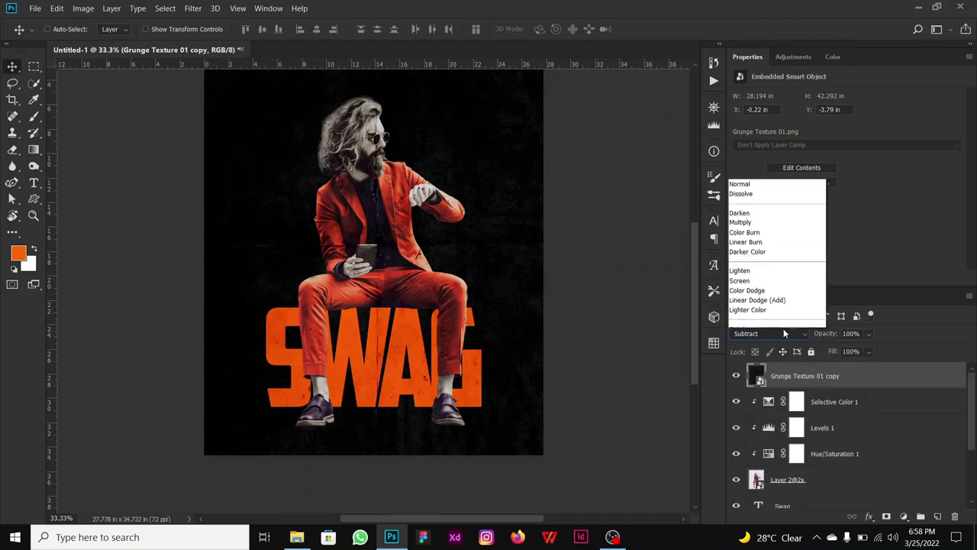
click(773, 264)
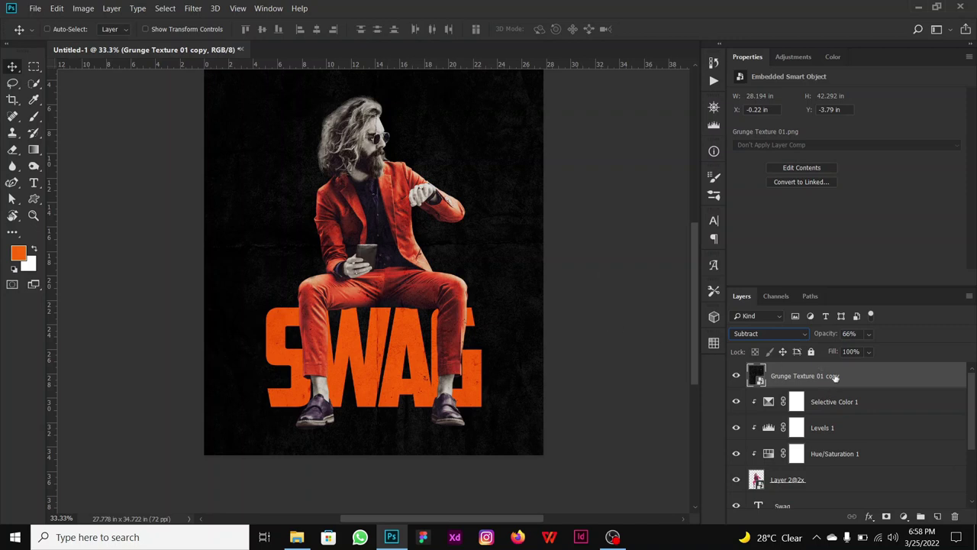
Clip Grunge Texture 01 copy 2 to Swag, rotated -90° and scaled to about 54%
drag(835, 387, 831, 496)
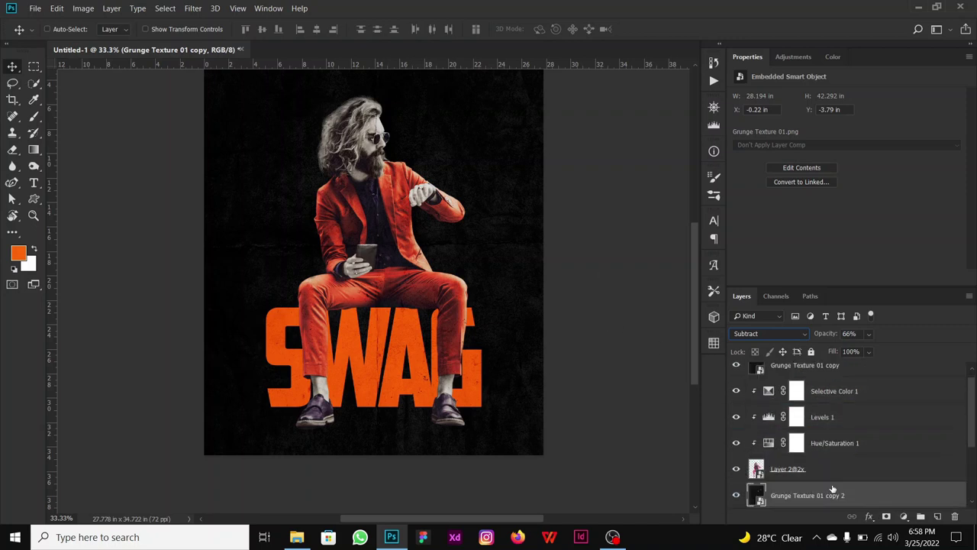
drag(971, 429, 972, 463)
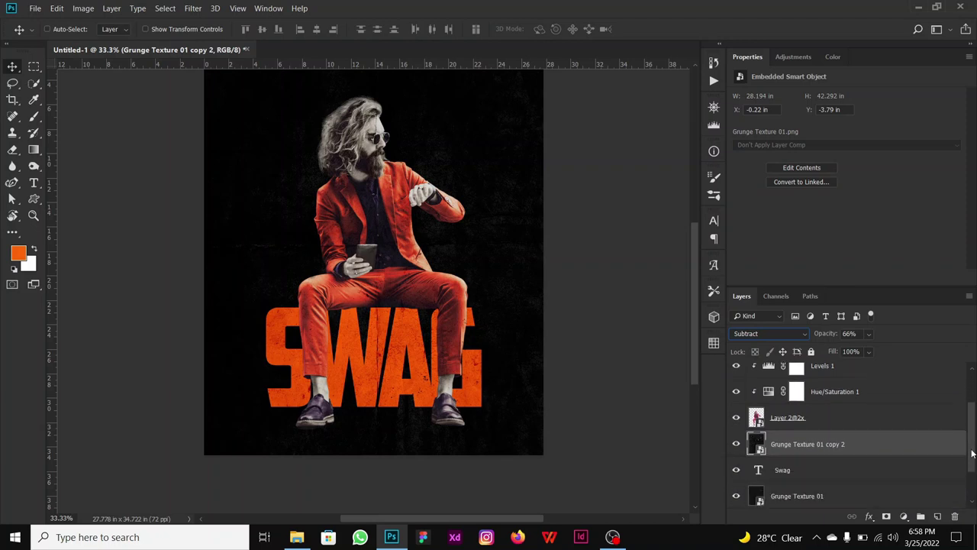
alt+click(798, 436)
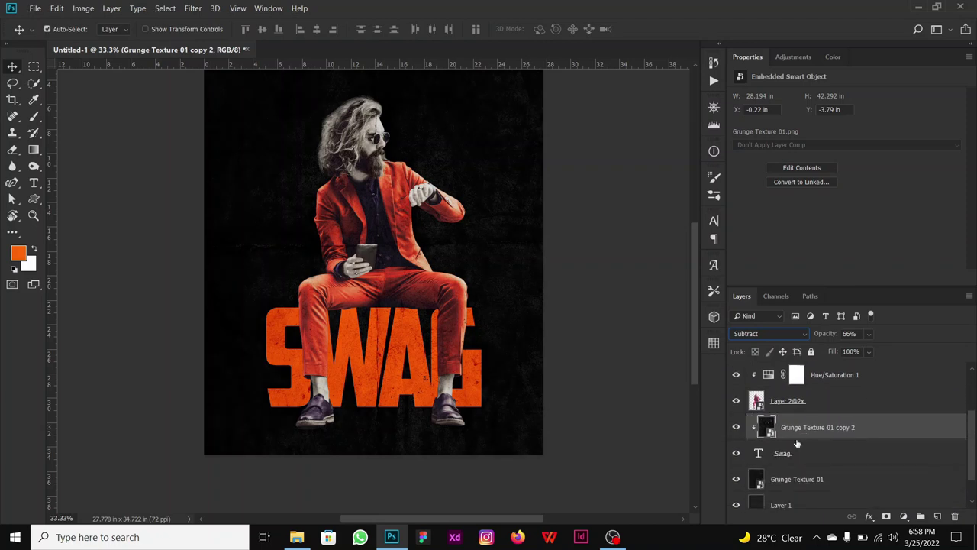
key(ctrl+t)
key(ctrl+minus)
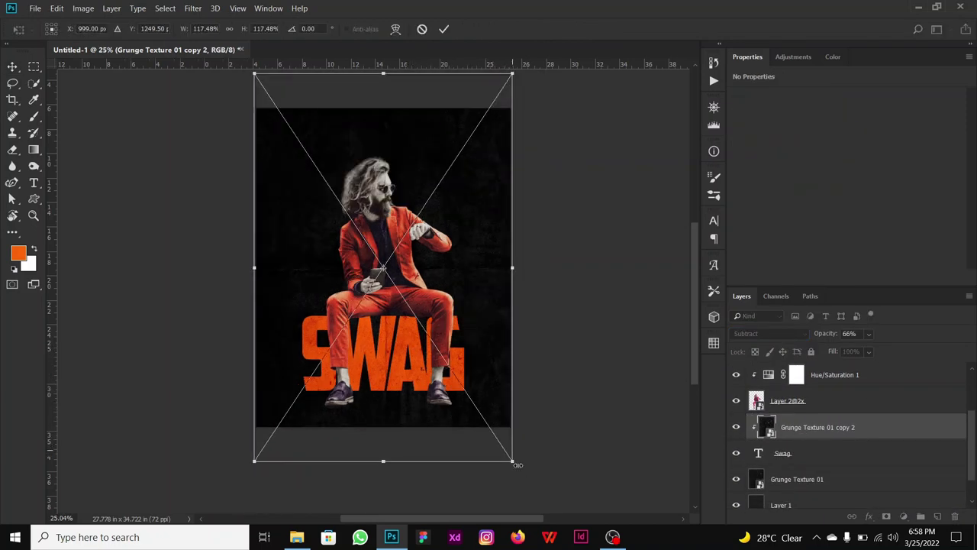
drag(520, 470, 453, 310)
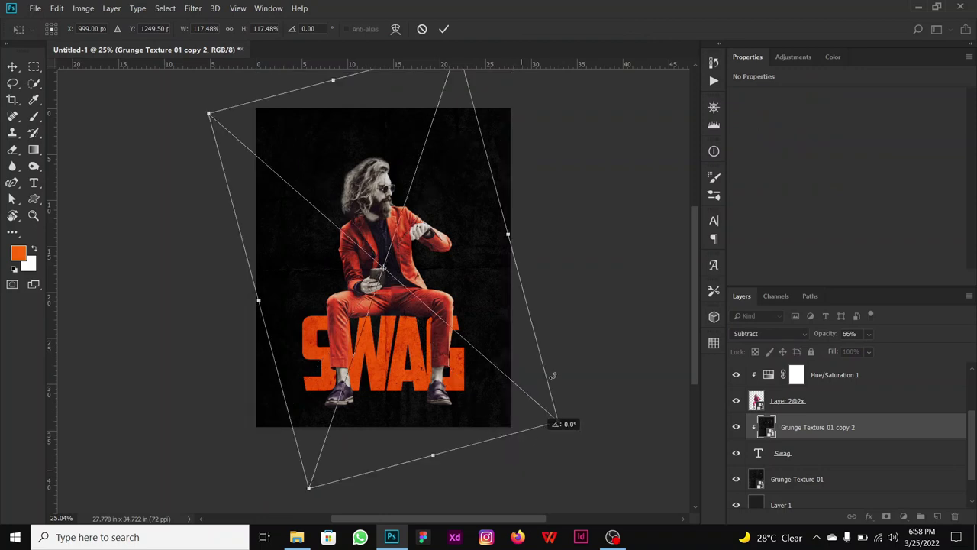
drag(577, 225, 475, 291)
key(Return)
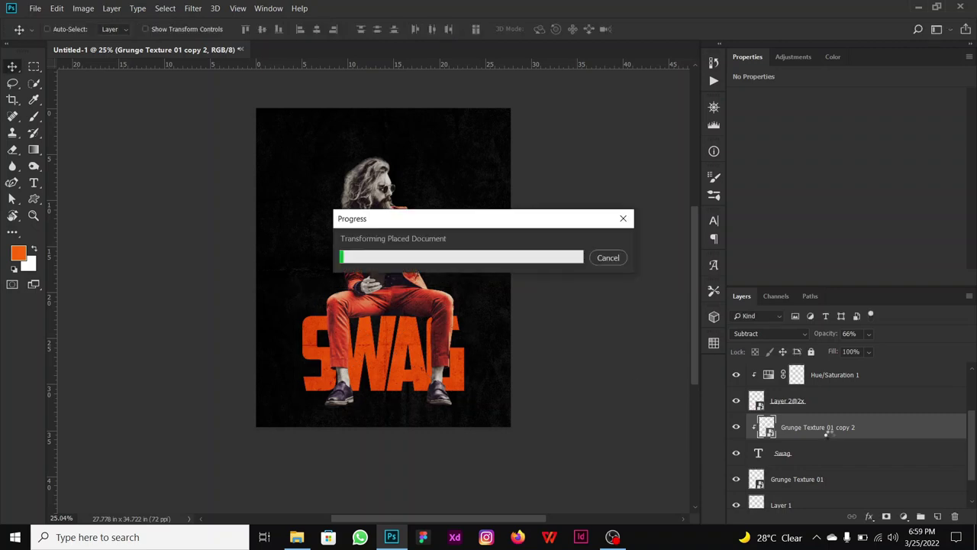
Duplicate the clipped texture as copy 3 to strengthen the SWAG texture
key(ctrl+j)
scroll(396, 375, up, 2)
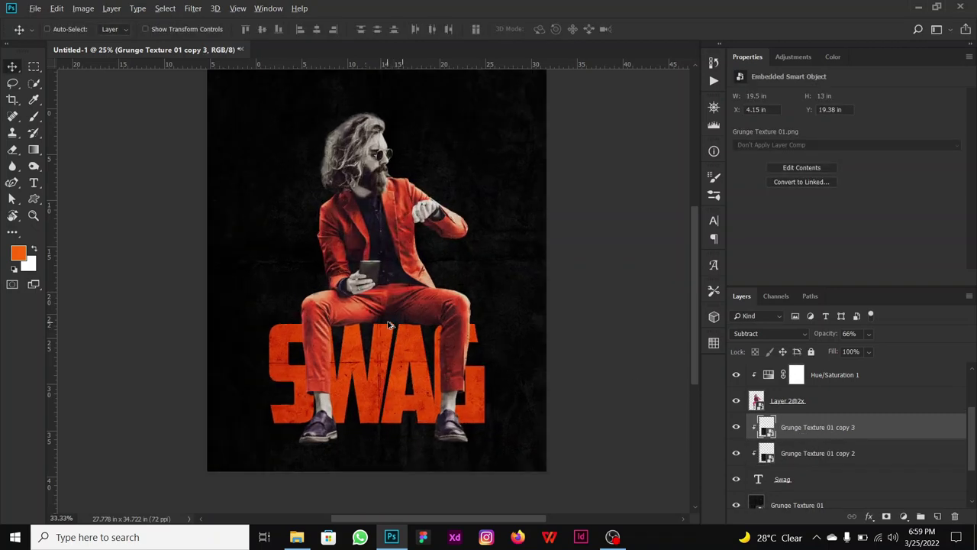
scroll(396, 374, up, 2)
scroll(396, 375, up, 1)
scroll(397, 375, down, 2)
scroll(397, 375, down, 1)
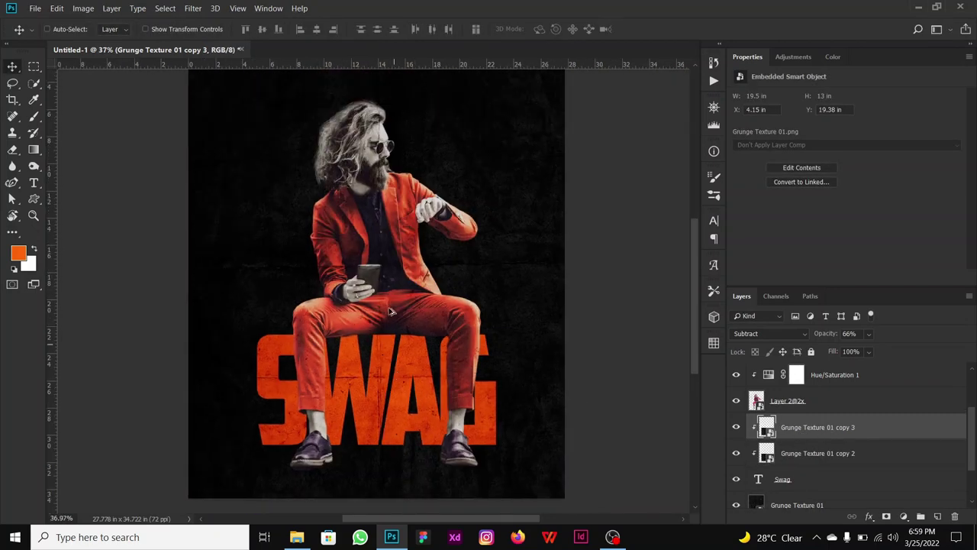
scroll(393, 237, down, 1)
scroll(406, 246, up, 1)
scroll(407, 246, down, 1)
scroll(407, 245, down, 1)
scroll(407, 246, down, 1)
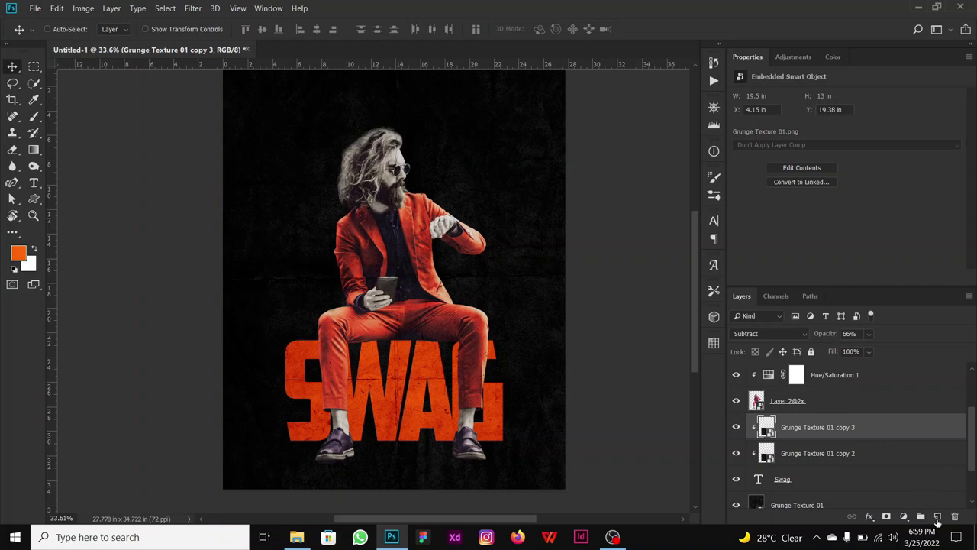
Add a new empty layer and set the brush colour to black (000000)
click(939, 516)
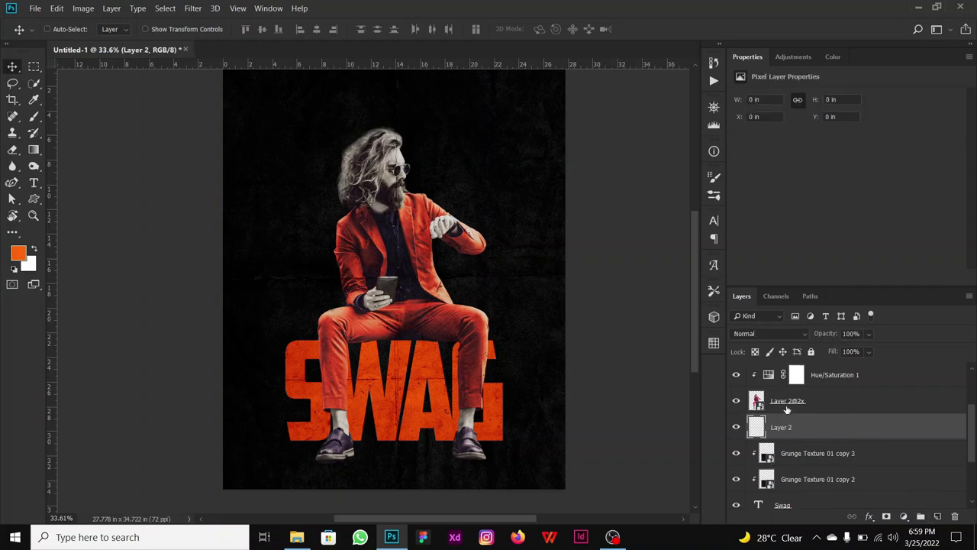
click(34, 116)
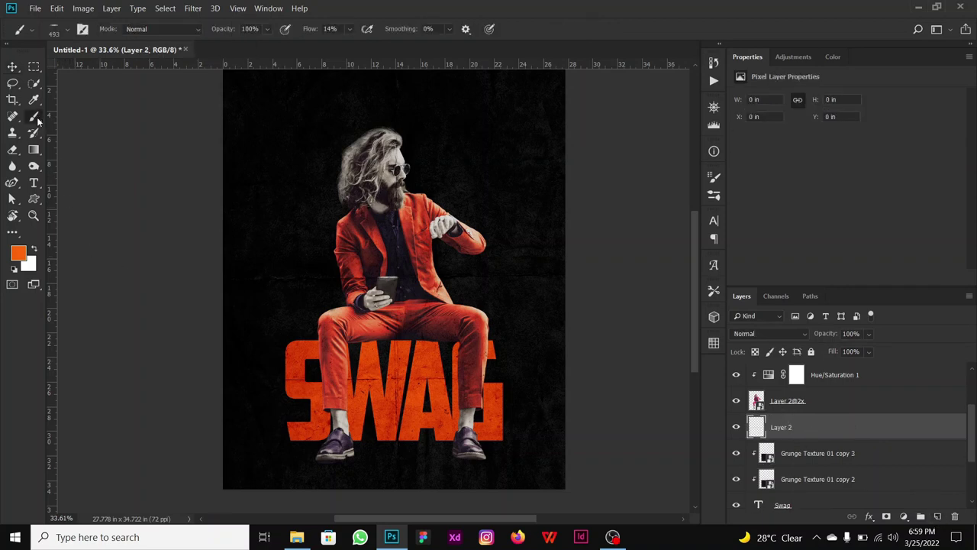
click(18, 254)
text(000000)
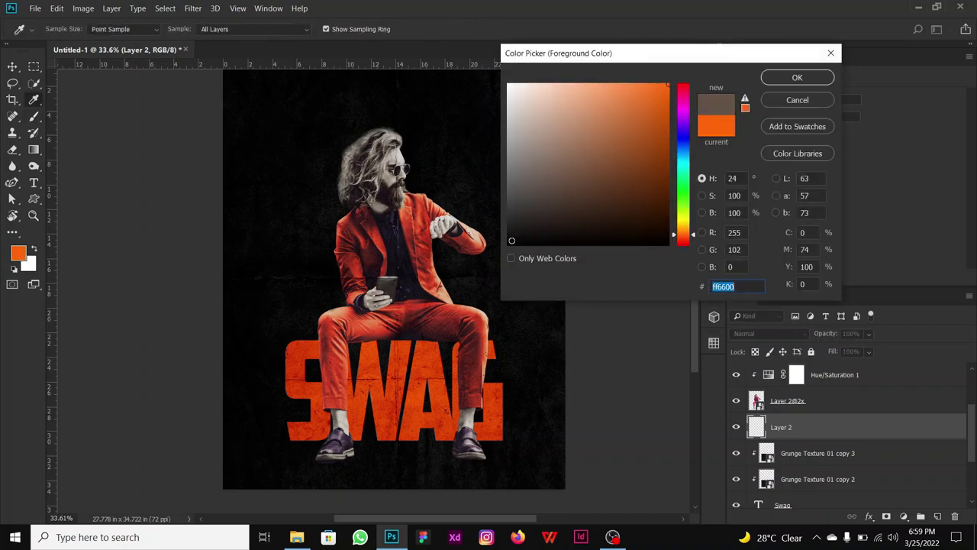
click(775, 84)
Paint soft black shadow around the man's legs where he sits on SWAG
right_click(292, 178)
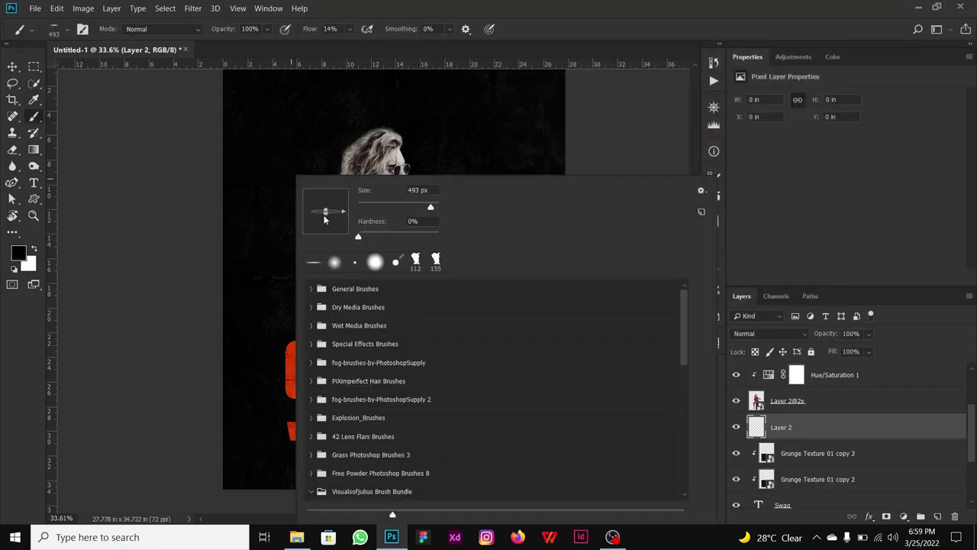
mouse_move(355, 346)
mouse_down()
mouse_move(467, 346)
mouse_move(403, 346)
mouse_up()
right_click(412, 177)
drag(535, 190, 489, 190)
mouse_move(428, 328)
mouse_down()
mouse_move(363, 352)
mouse_move(279, 408)
mouse_move(375, 343)
mouse_up()
scroll(374, 333, up, 2)
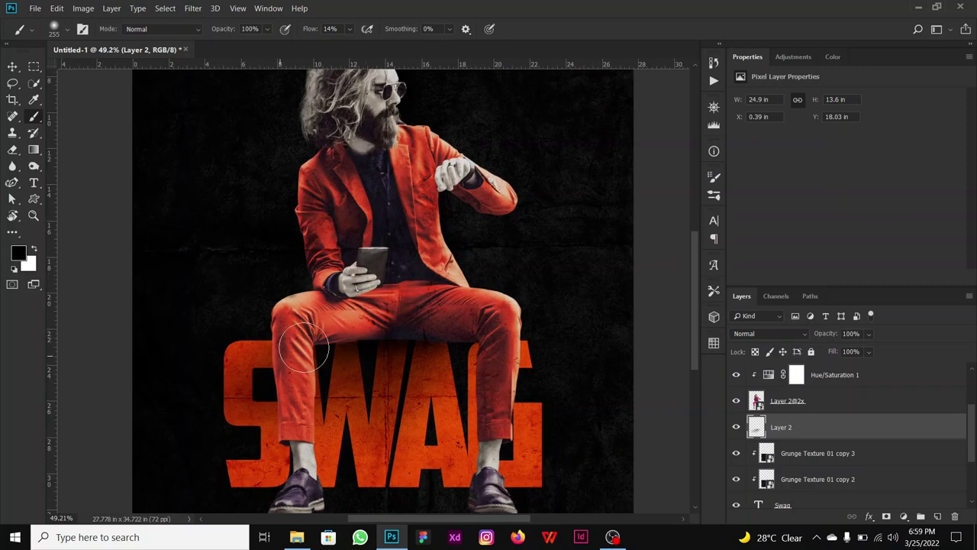
scroll(378, 328, down, 3)
key(v)
drag(388, 244, 385, 254)
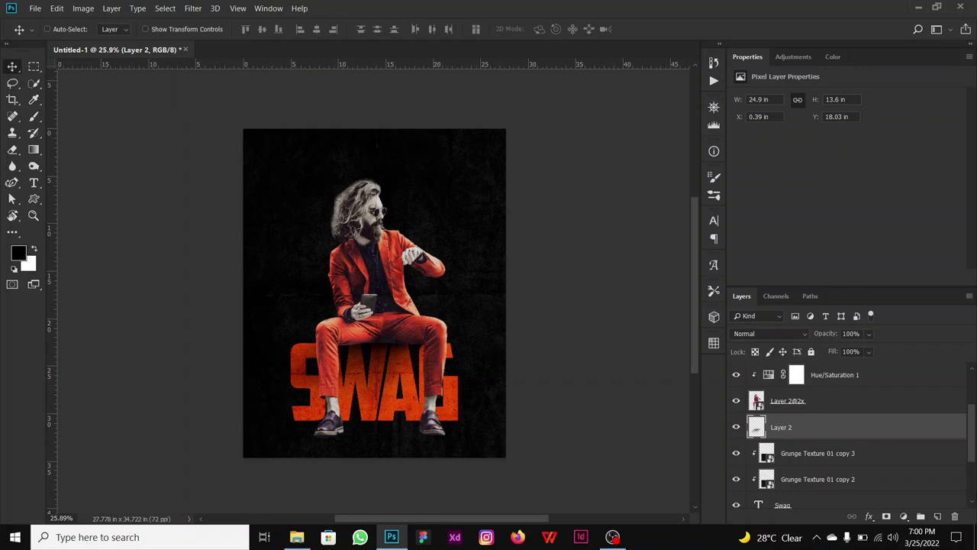
drag(973, 452, 974, 408)
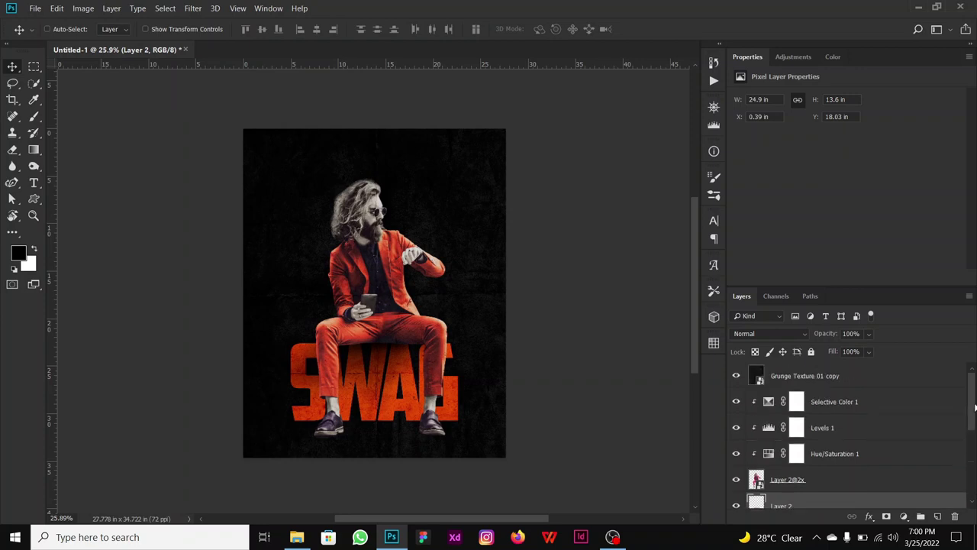
Above the top texture layer, set up the Rounded Rectangle tool with fill f6f6f6
click(883, 377)
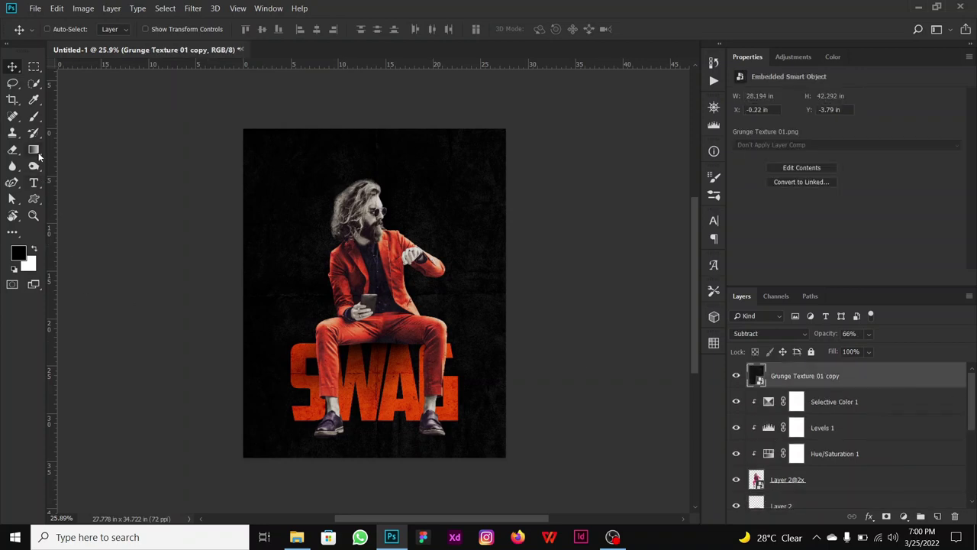
click(36, 201)
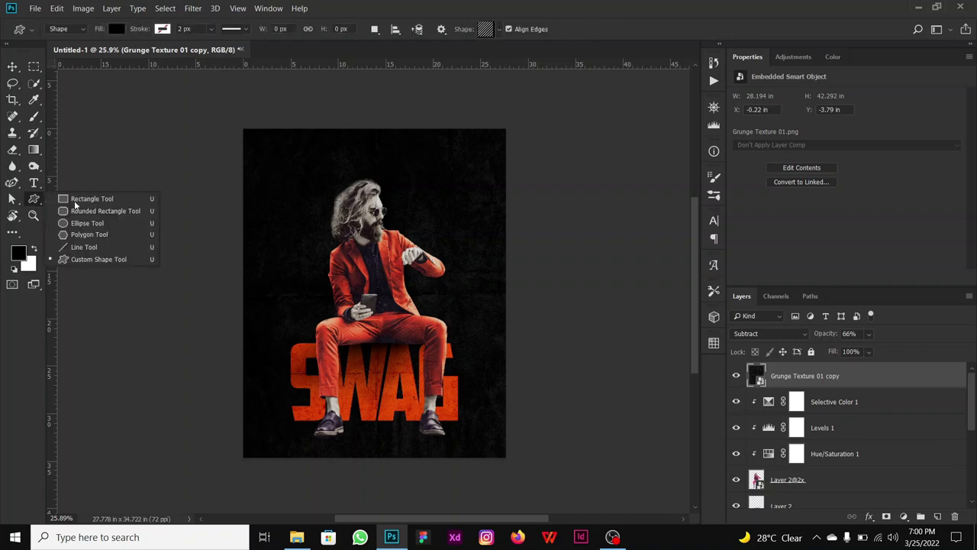
click(81, 211)
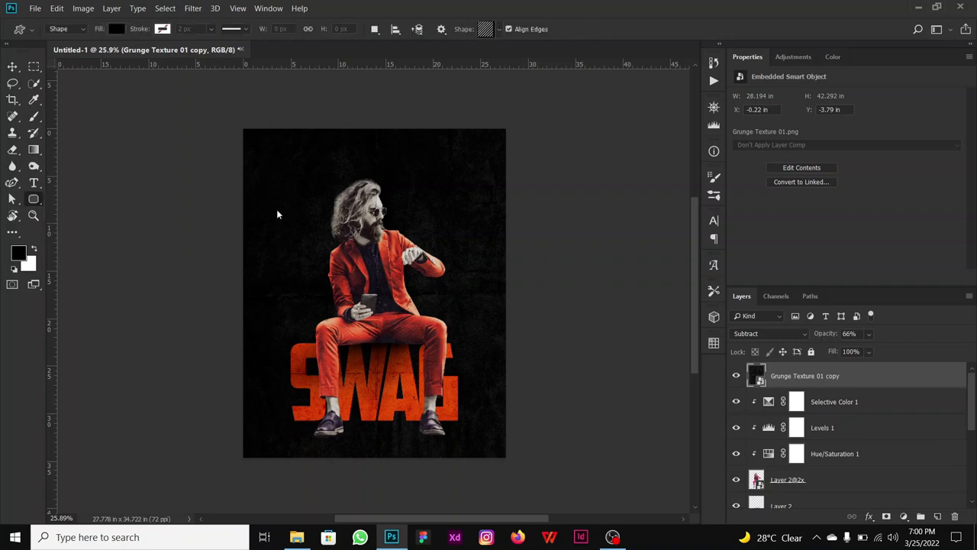
click(116, 29)
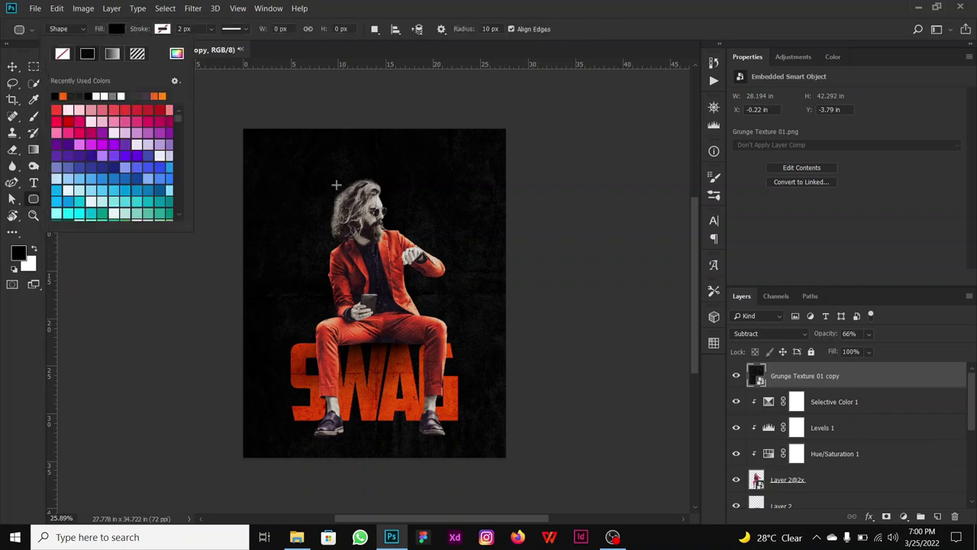
click(176, 54)
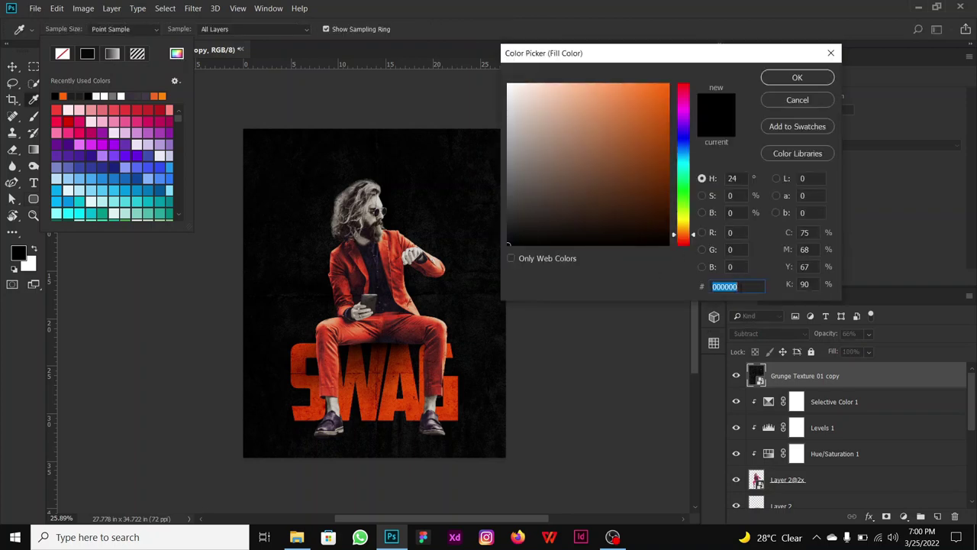
text(f6f6f6)
click(797, 77)
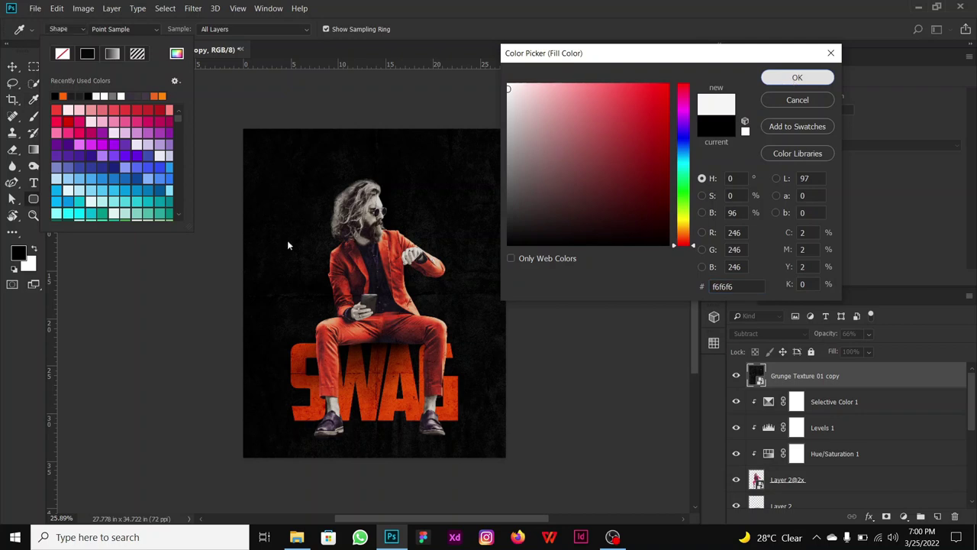
Draw a white rounded rectangle across the man with a 120 px corner radius
drag(278, 228, 502, 272)
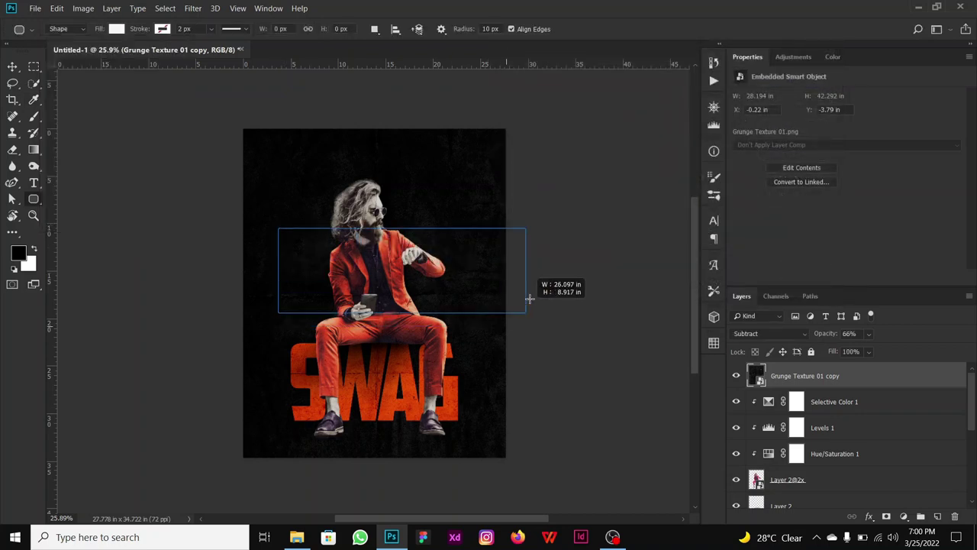
click(803, 183)
text(120)
key(Return)
Rotate, shrink and reposition the pill into a diagonal slant across the chest
key(ctrl+t)
mouse_move(510, 217)
mouse_down()
mouse_move(458, 197)
mouse_move(463, 188)
mouse_move(424, 208)
mouse_up()
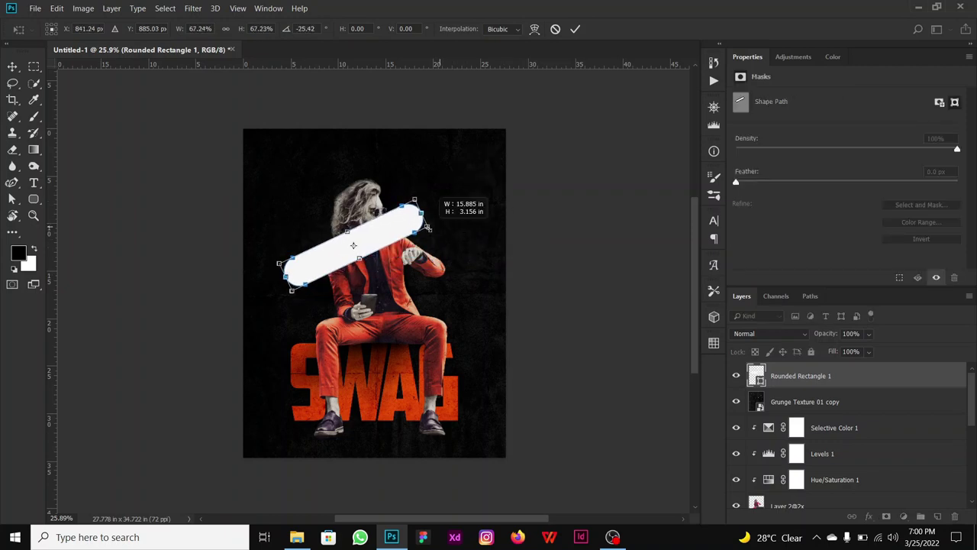
drag(359, 245, 339, 267)
scroll(371, 274, up, 3)
drag(419, 251, 393, 243)
drag(328, 277, 333, 273)
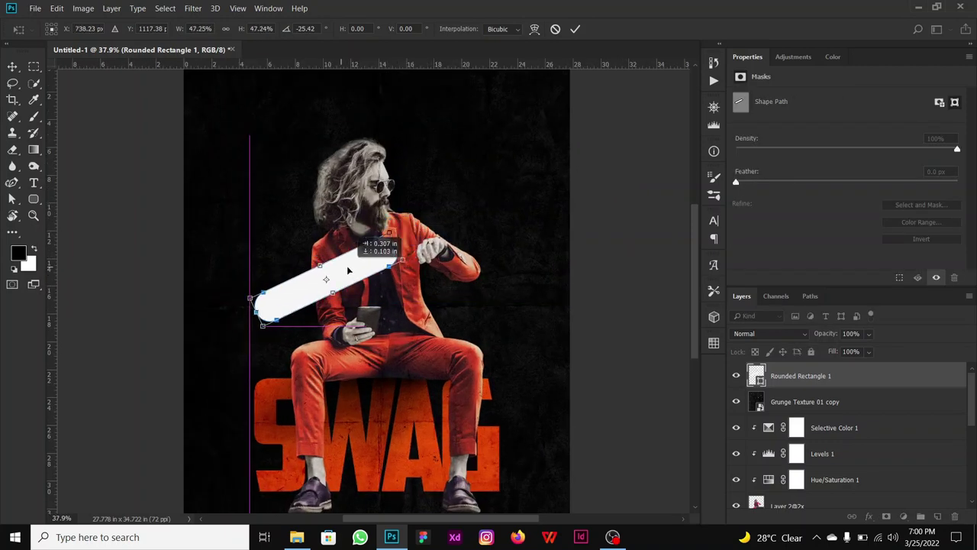
click(575, 29)
Duplicate the pill to its right and add a layer mask to the copy
drag(236, 321, 369, 310)
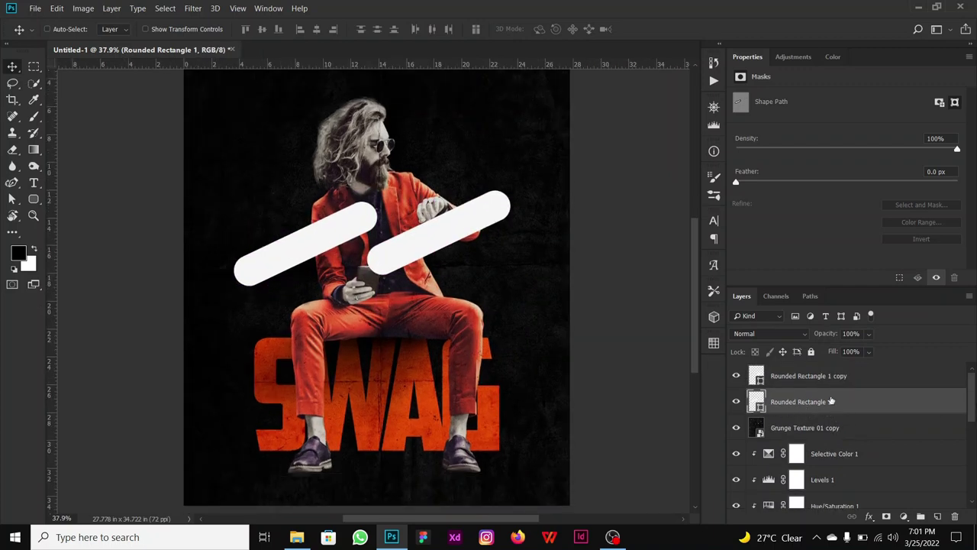
click(759, 380)
click(736, 376)
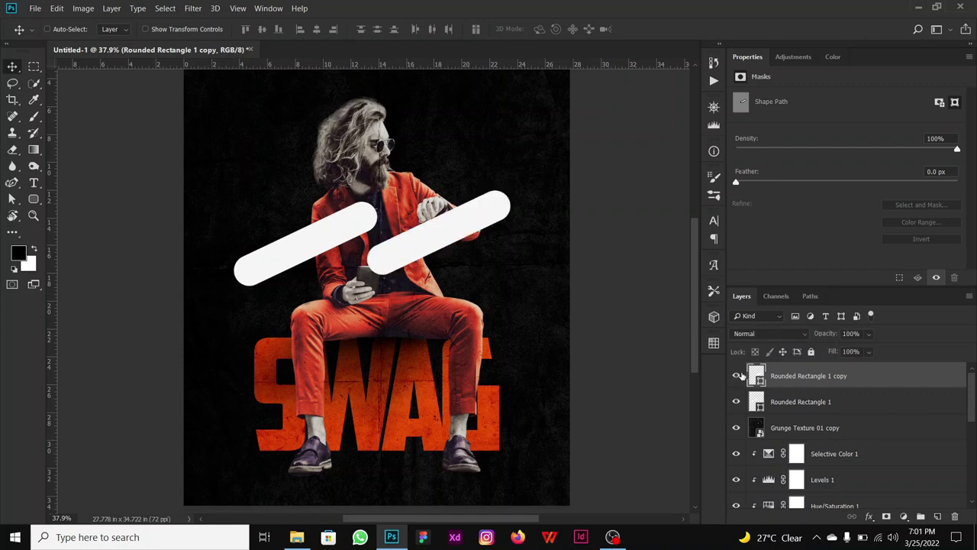
click(887, 516)
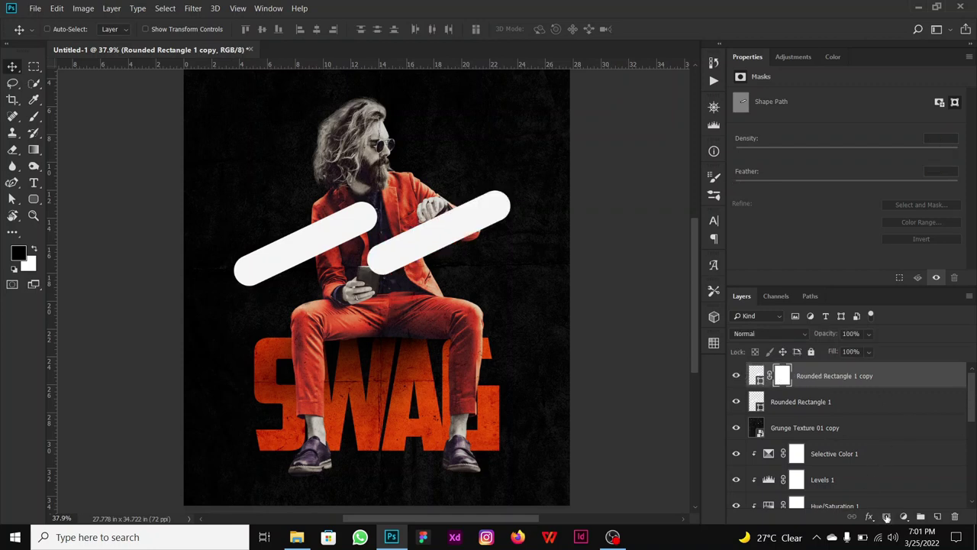
Load the man's outline as a selection and set a black brush at 100% flow
drag(973, 407, 972, 445)
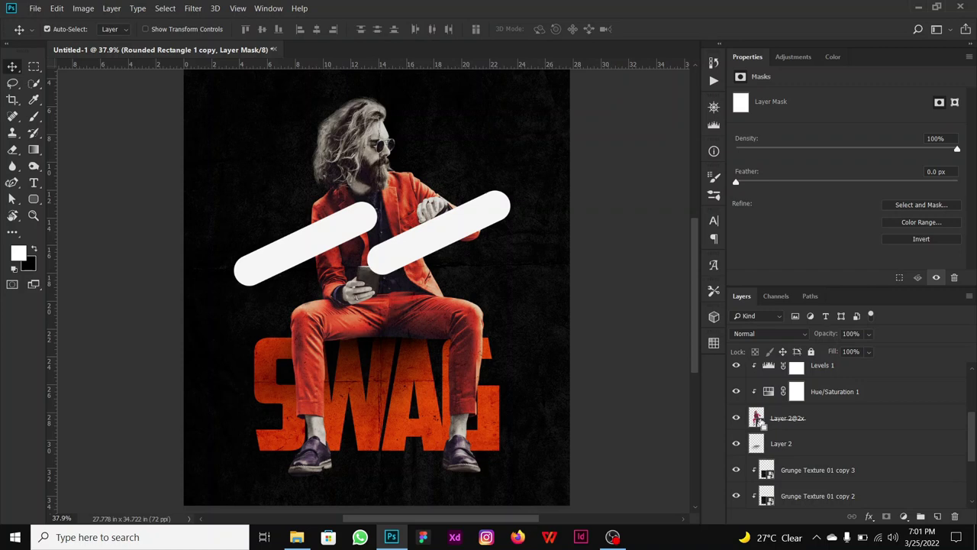
ctrl+click(757, 417)
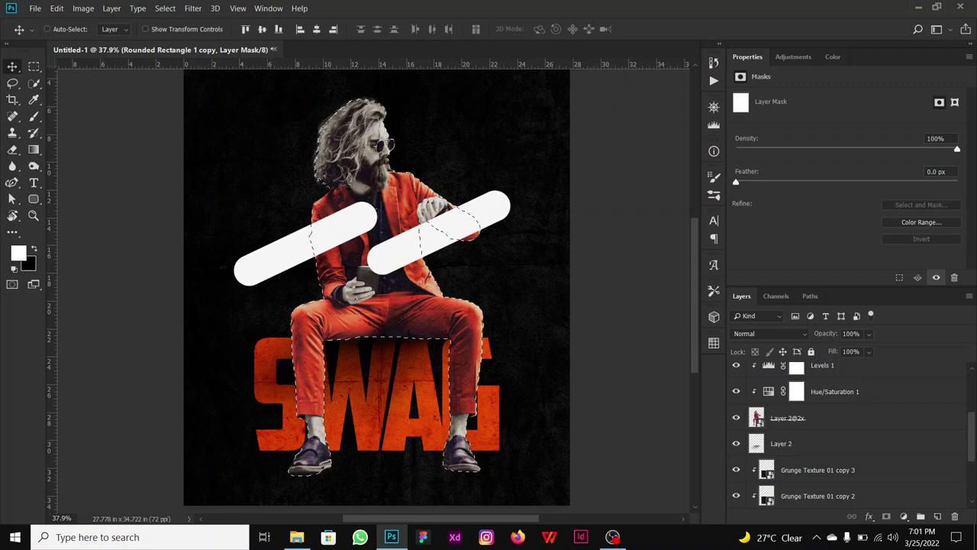
drag(972, 447, 970, 400)
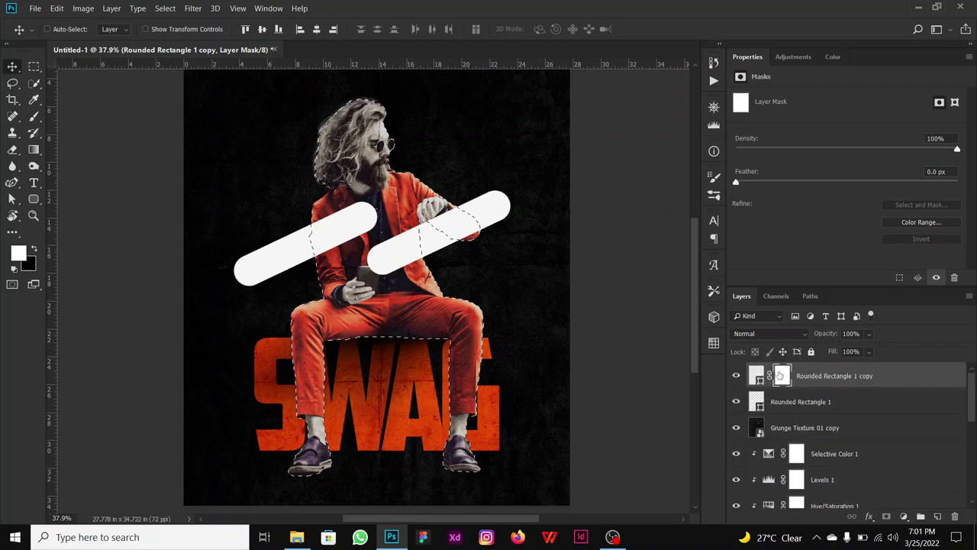
click(32, 249)
click(33, 116)
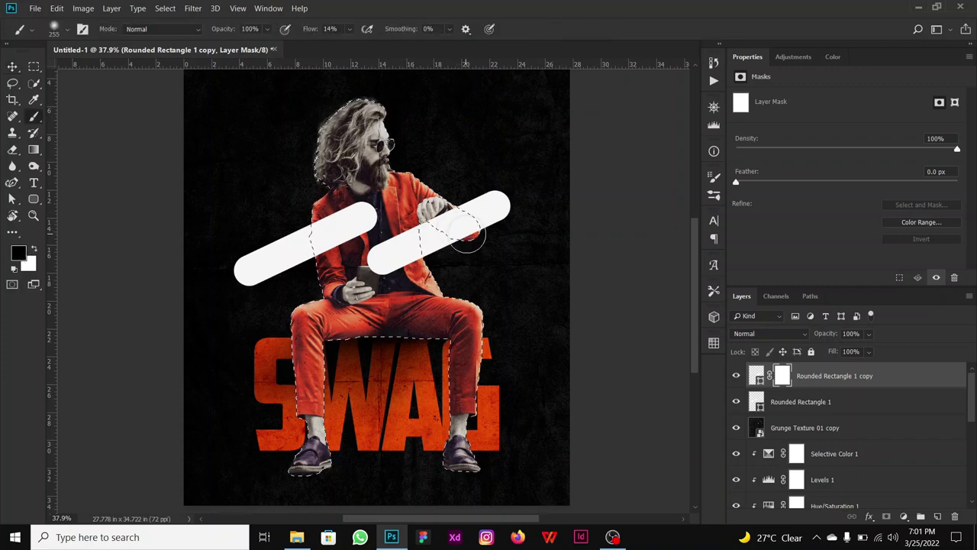
click(349, 29)
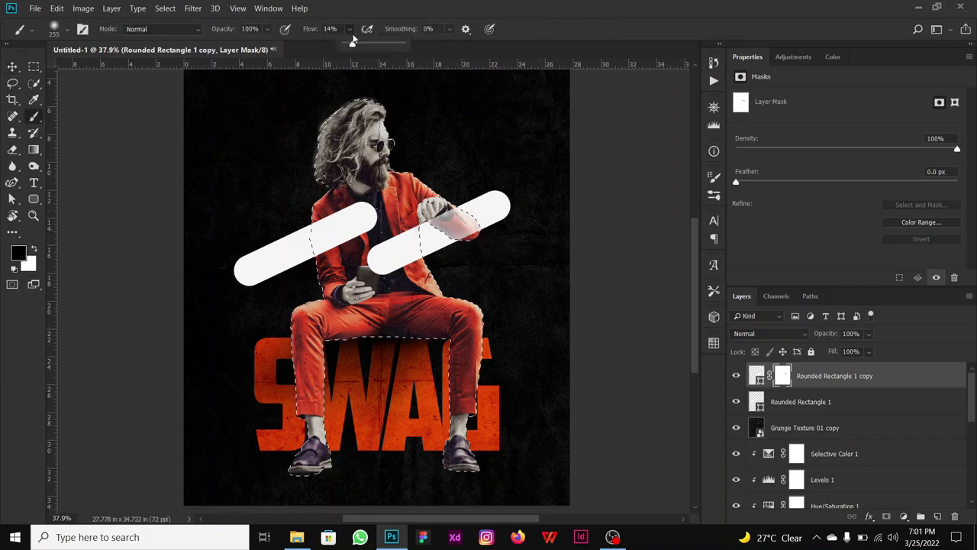
drag(428, 53, 432, 50)
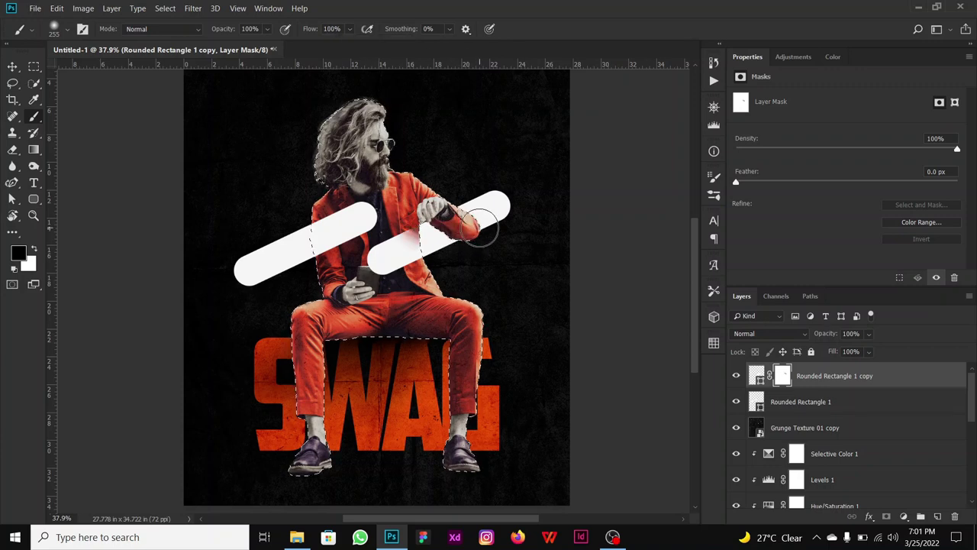
Zoom in on the arm, reload the man's selection and paint on the copy's mask
scroll(458, 221, up, 3)
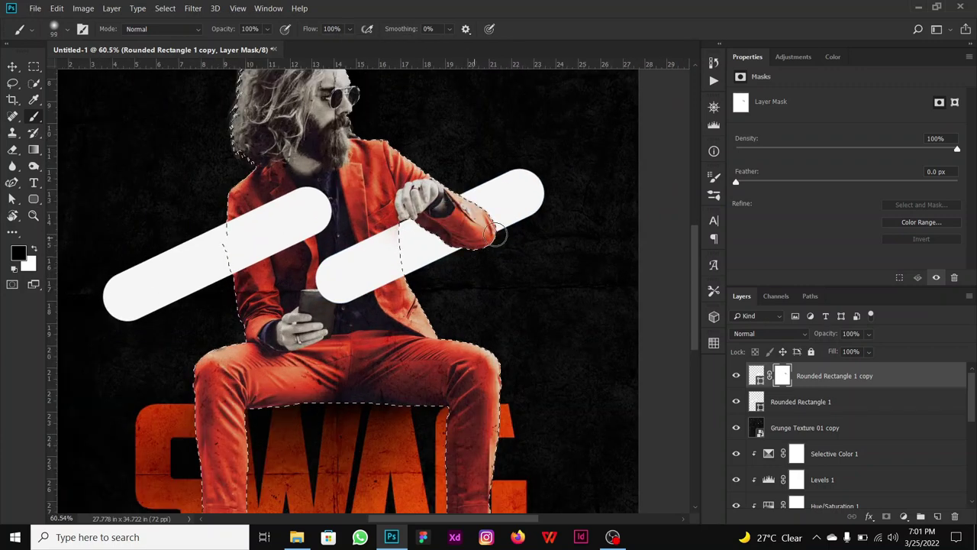
scroll(464, 216, up, 3)
key(ctrl+z)
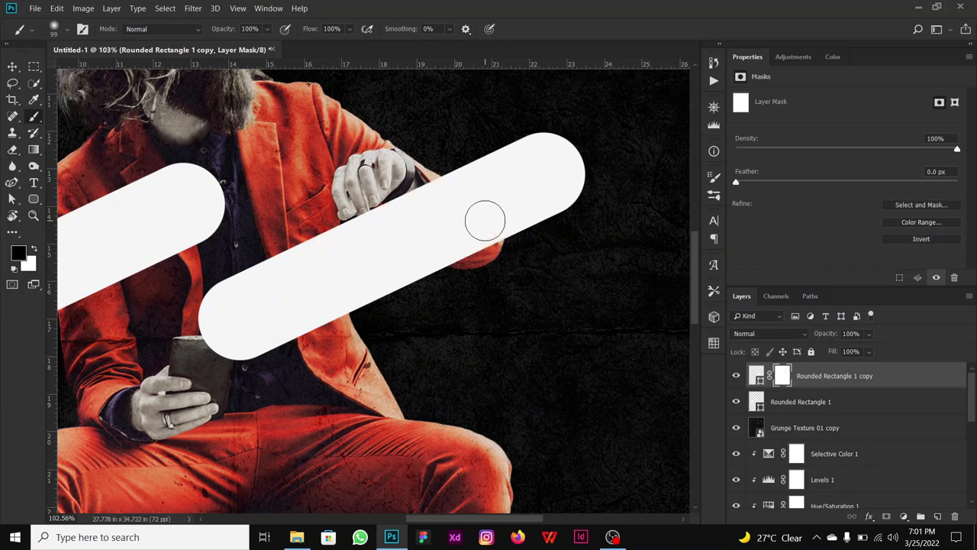
scroll(769, 426, down, 5)
scroll(769, 425, up, 3)
ctrl+click(758, 425)
scroll(770, 426, up, 5)
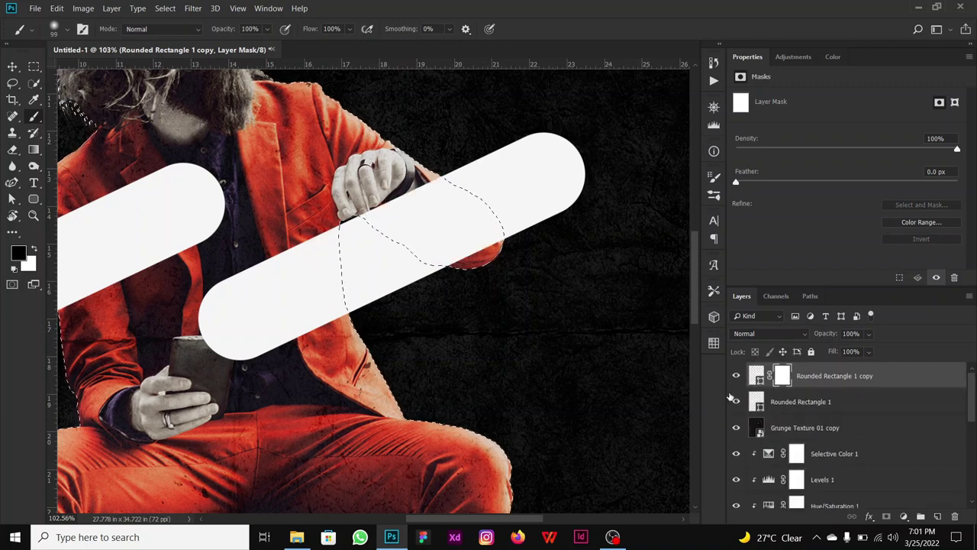
right_click(548, 478)
drag(451, 183, 462, 271)
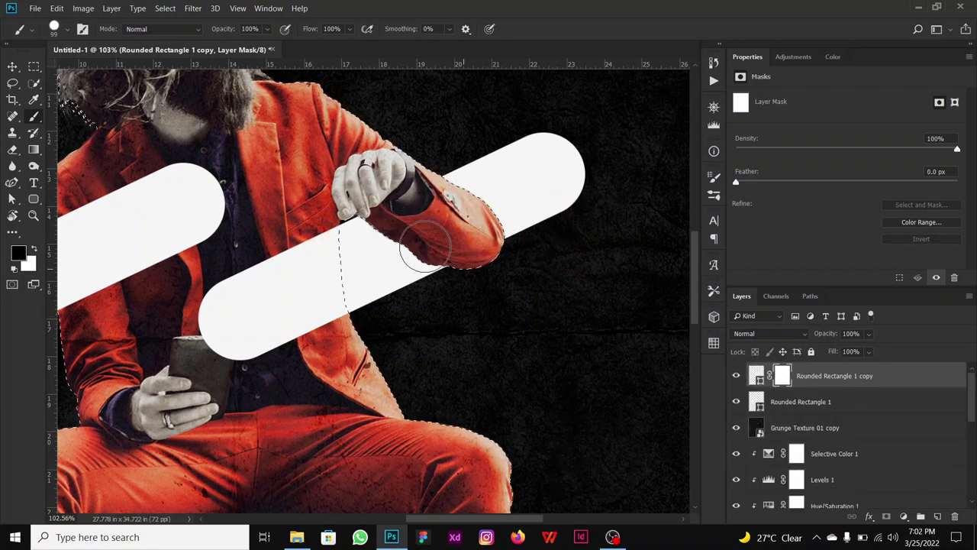
scroll(443, 176, up, 5)
Refine the sleeve edge with a smaller white brush, then view the whole image
key(bracketleft)
key(bracketleft)
key(bracketleft)
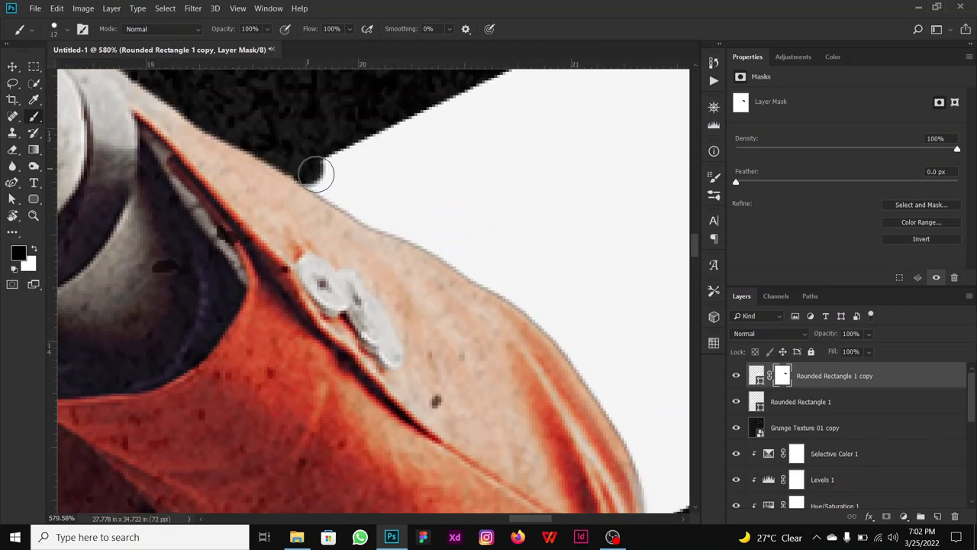
key(x)
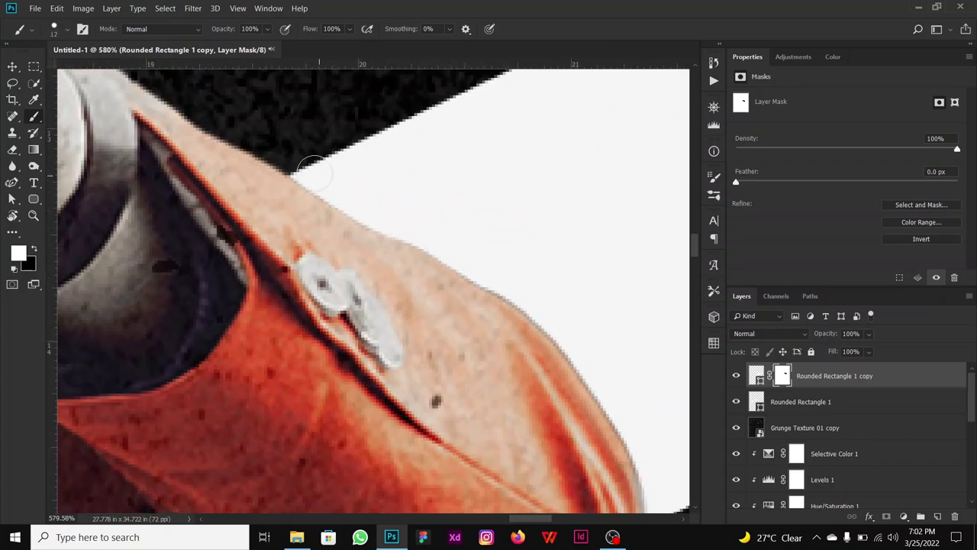
scroll(313, 171, right, 2)
drag(267, 197, 514, 458)
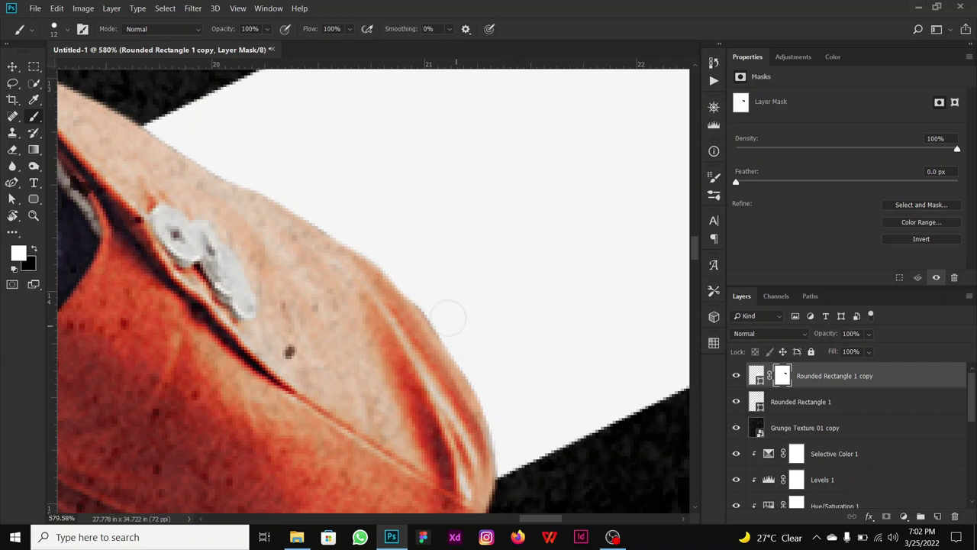
scroll(449, 314, up, 2)
scroll(398, 269, left, 2)
key(ctrl+0)
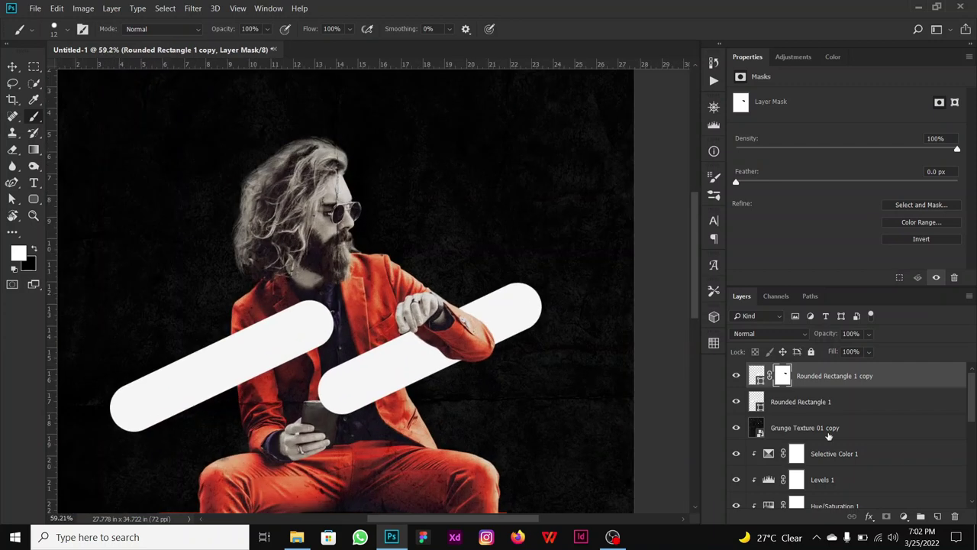
Add a new layer clipped to the white bar, with black as the paint colour
key(ctrl+shift+alt+n)
key(ctrl+alt+g)
key(x)
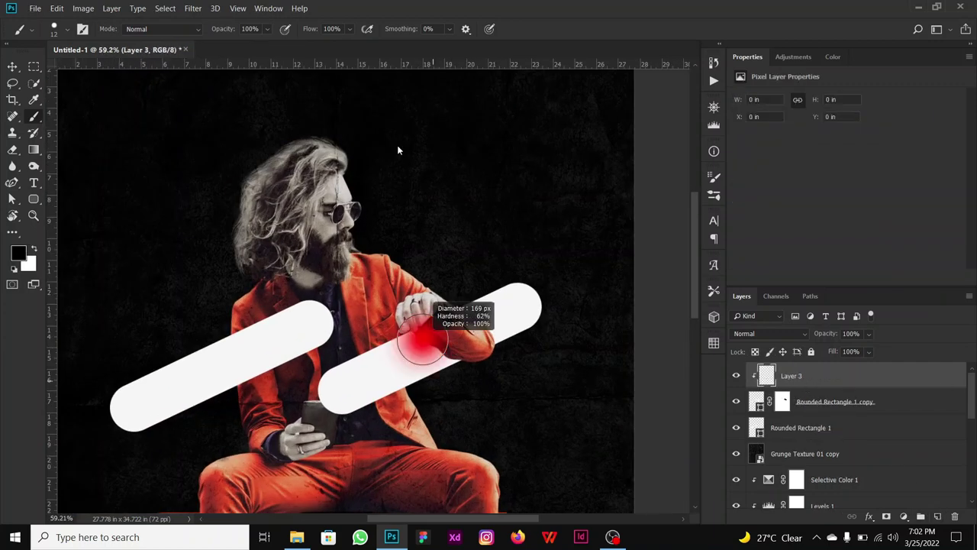
Paint a soft black shadow under the arm at 9% brush flow
scroll(413, 351, up, 5)
drag(413, 352, 436, 194)
key(ctrl+z)
drag(349, 28, 311, 44)
drag(359, 336, 540, 412)
scroll(541, 412, down, 2)
scroll(428, 393, down, 1)
scroll(428, 393, down, 1)
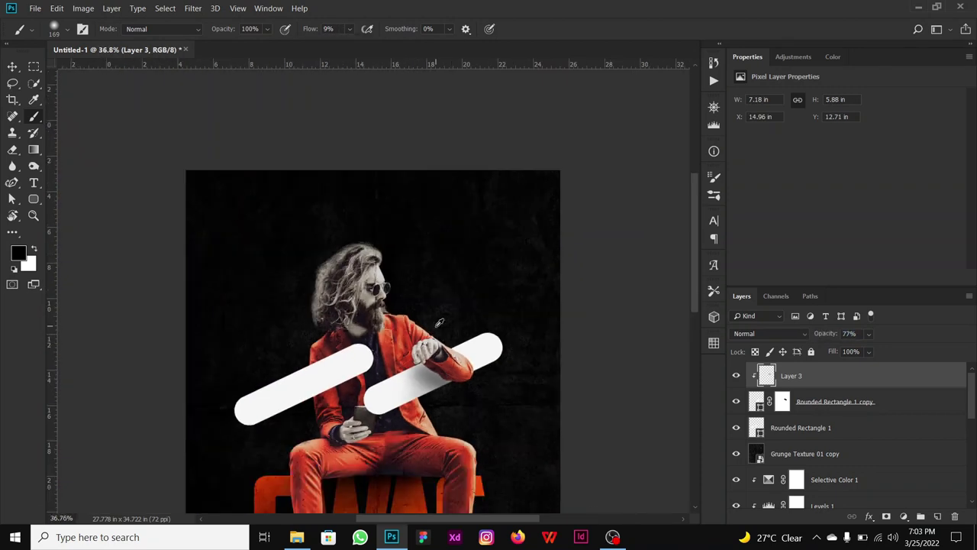
scroll(391, 381, down, 1)
scroll(391, 382, up, 2)
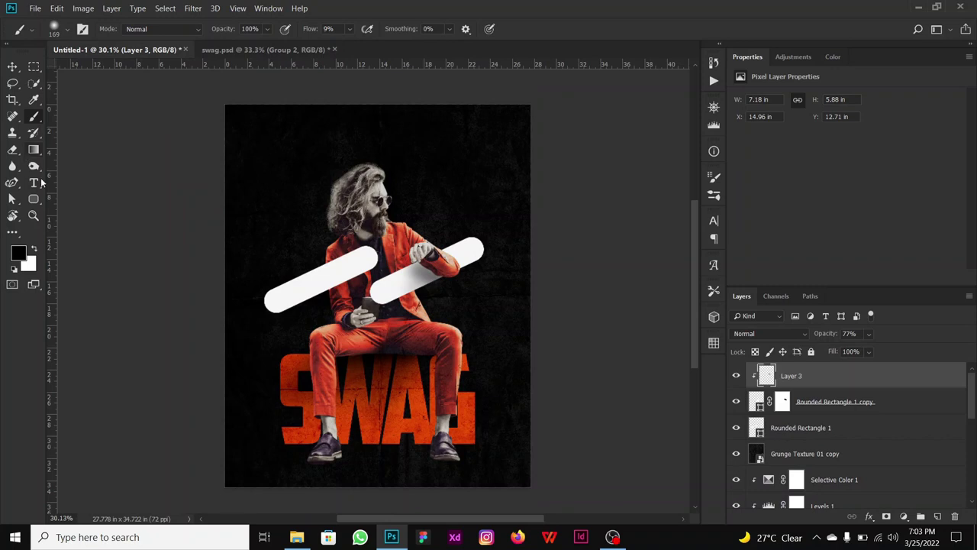
Place the slogan group at the poster's top-left and paste in the white Ellipse 1 shape
mouse_move(353, 217)
mouse_down()
mouse_move(399, 219)
mouse_move(296, 169)
mouse_move(290, 145)
mouse_up()
click(13, 67)
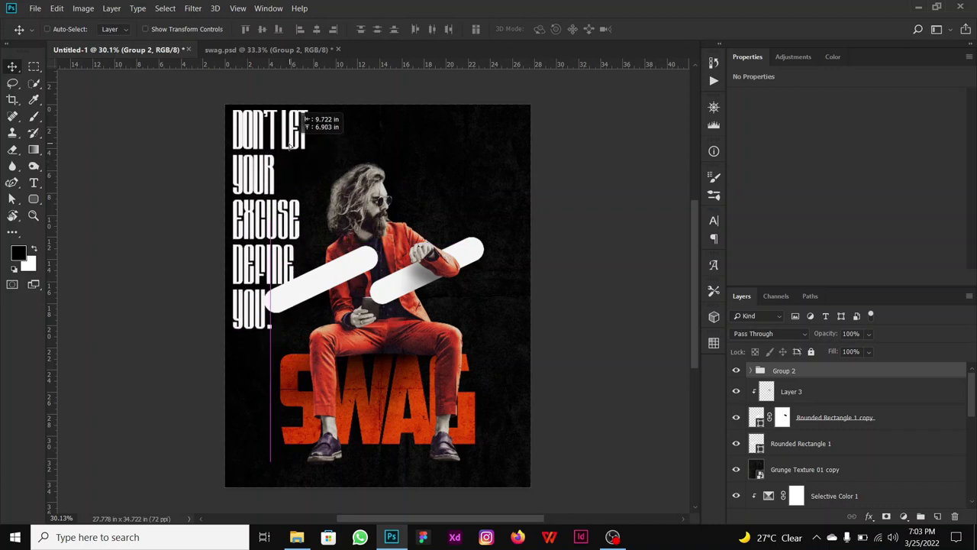
scroll(281, 216, down, 1)
scroll(281, 215, up, 4)
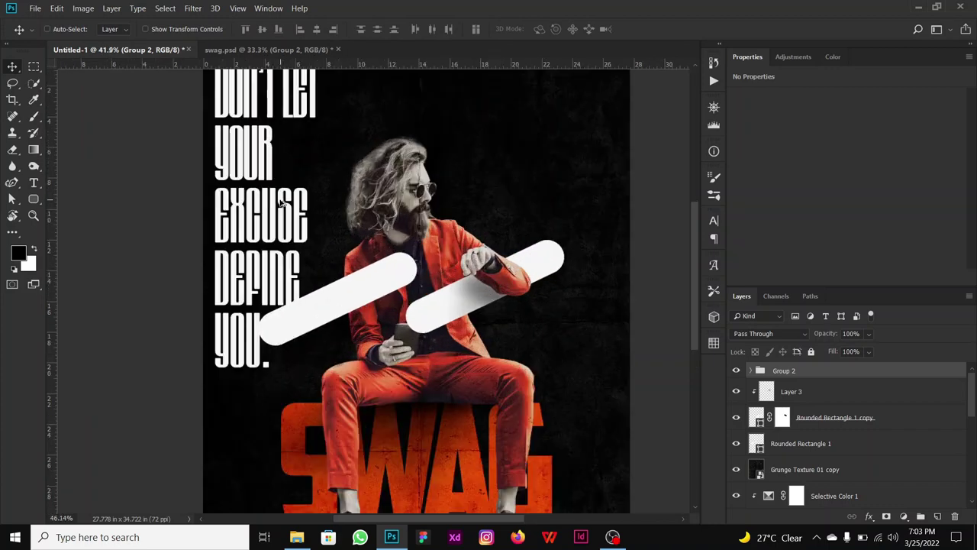
scroll(320, 262, down, 1)
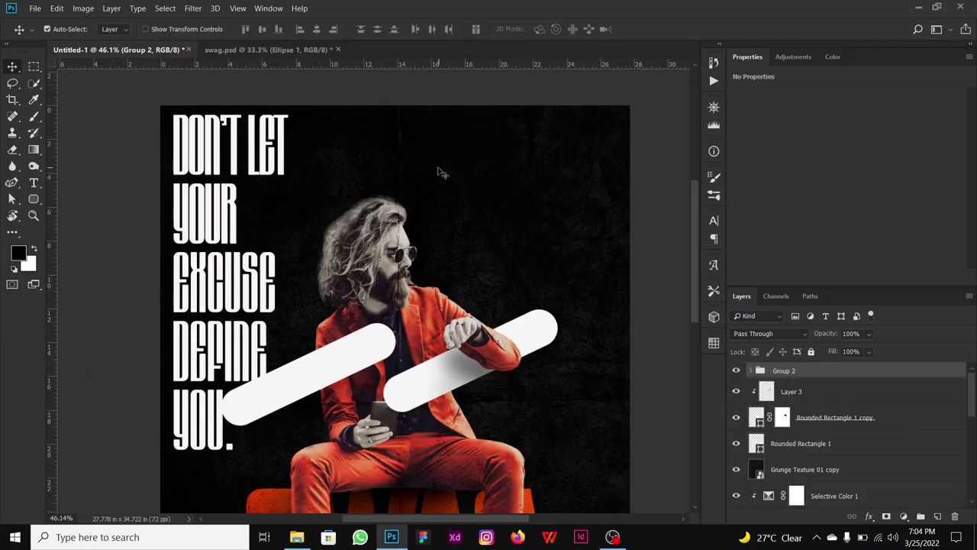
key(ctrl+v)
Move the white shape into the top-right corner, behind the man
scroll(448, 183, down, 5)
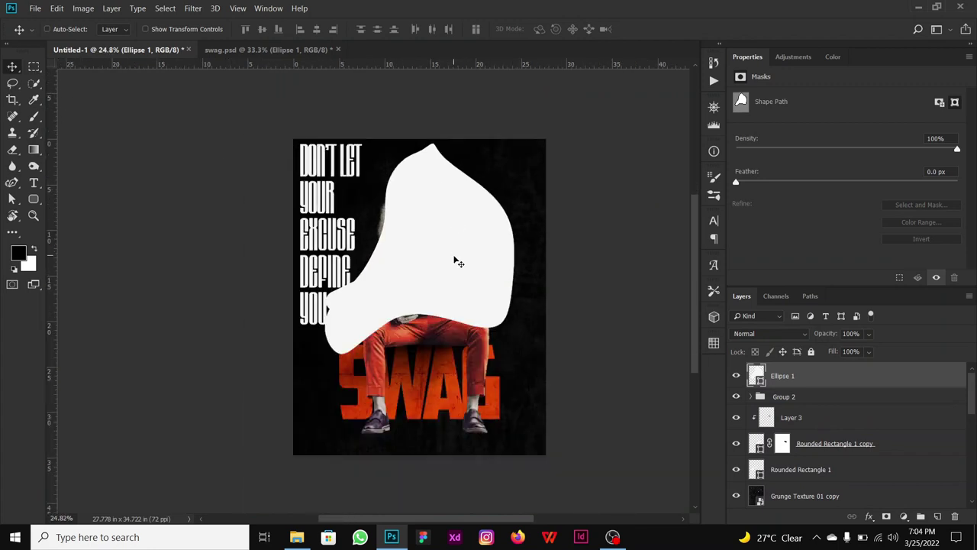
mouse_move(504, 231)
mouse_down()
mouse_move(558, 166)
mouse_move(532, 191)
mouse_up()
drag(844, 365, 852, 531)
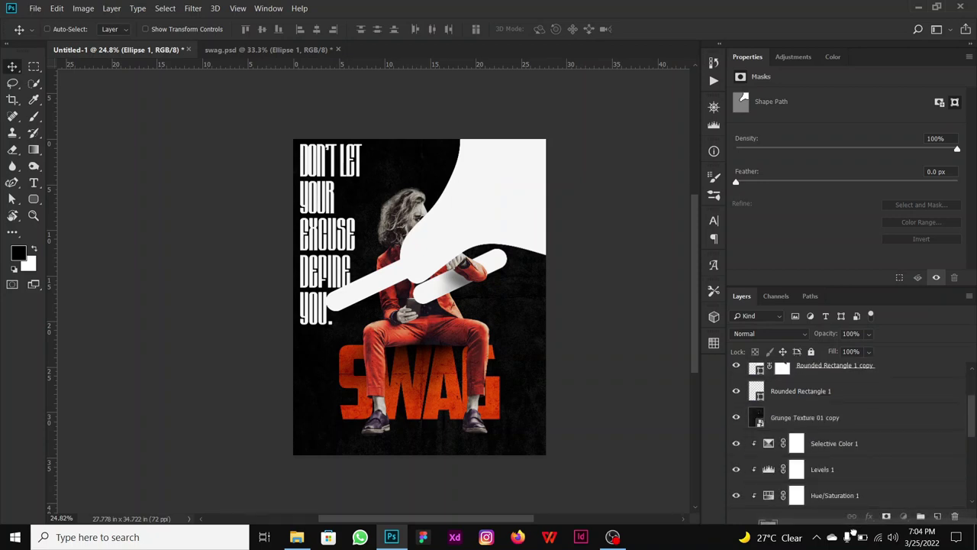
drag(852, 531, 840, 430)
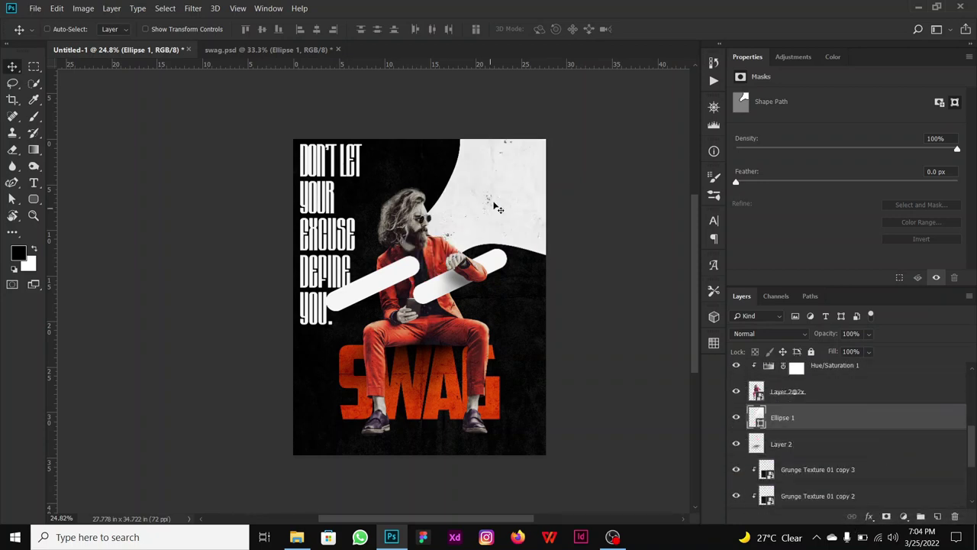
drag(511, 200, 512, 199)
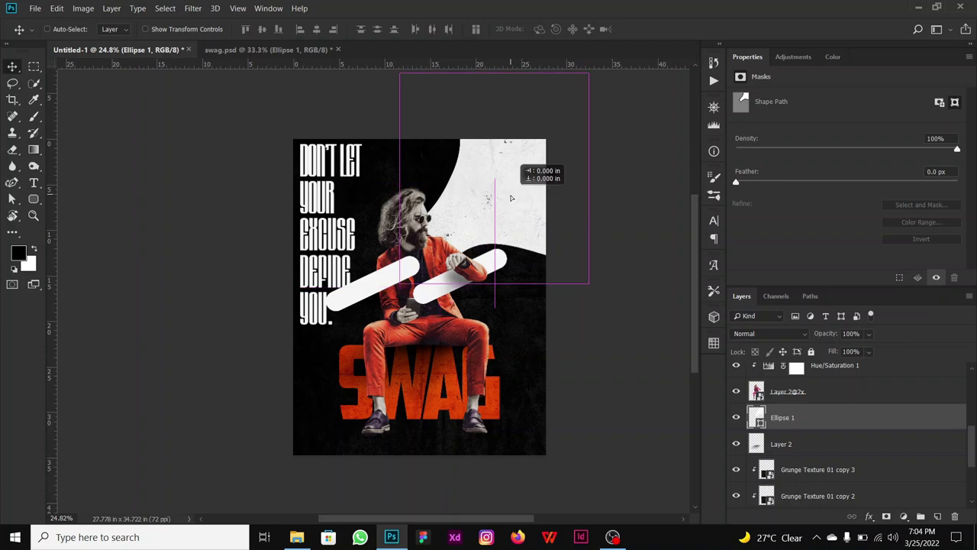
Reorder the layers so Group 2 sits just above Layer 1
drag(972, 435, 971, 373)
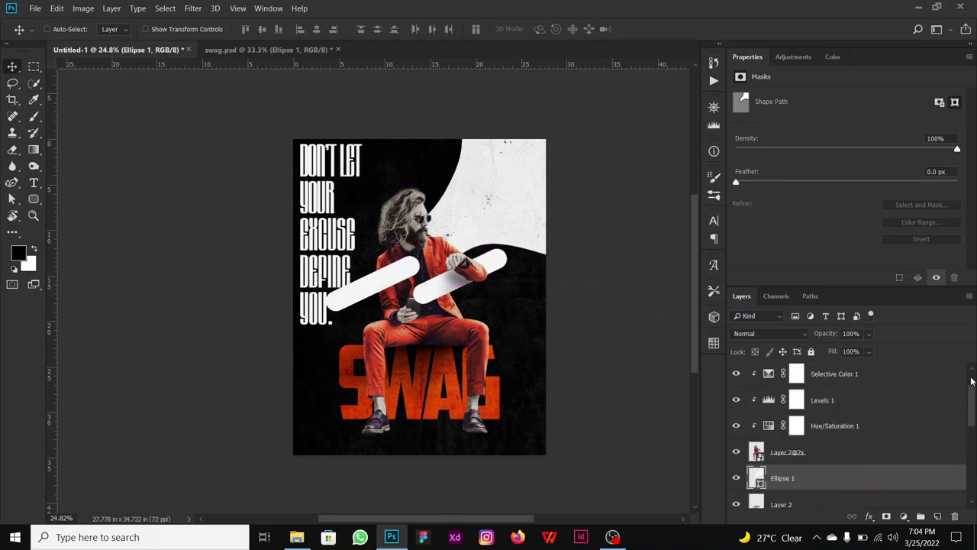
mouse_move(838, 376)
mouse_down()
mouse_move(815, 379)
mouse_move(822, 484)
mouse_up()
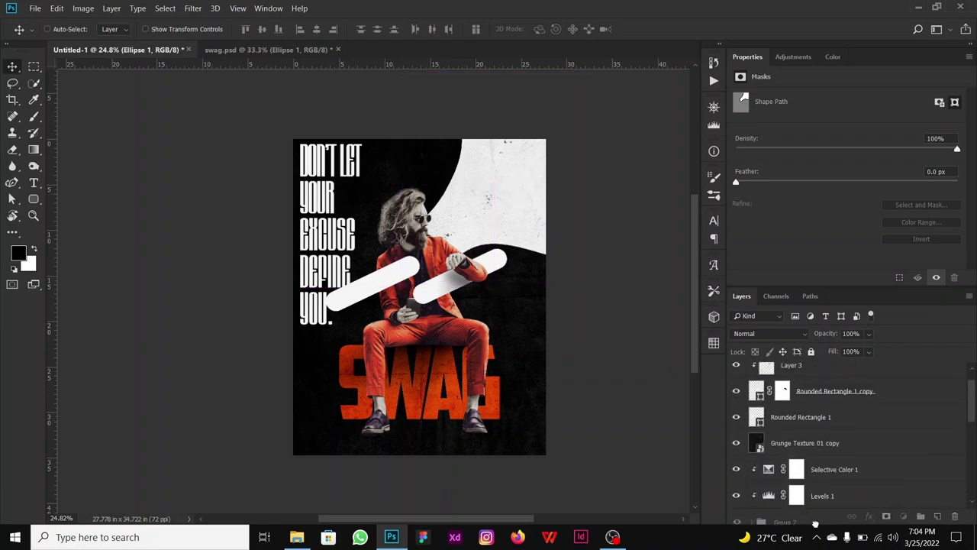
drag(822, 483, 825, 438)
scroll(824, 438, down, 2)
drag(787, 366, 837, 455)
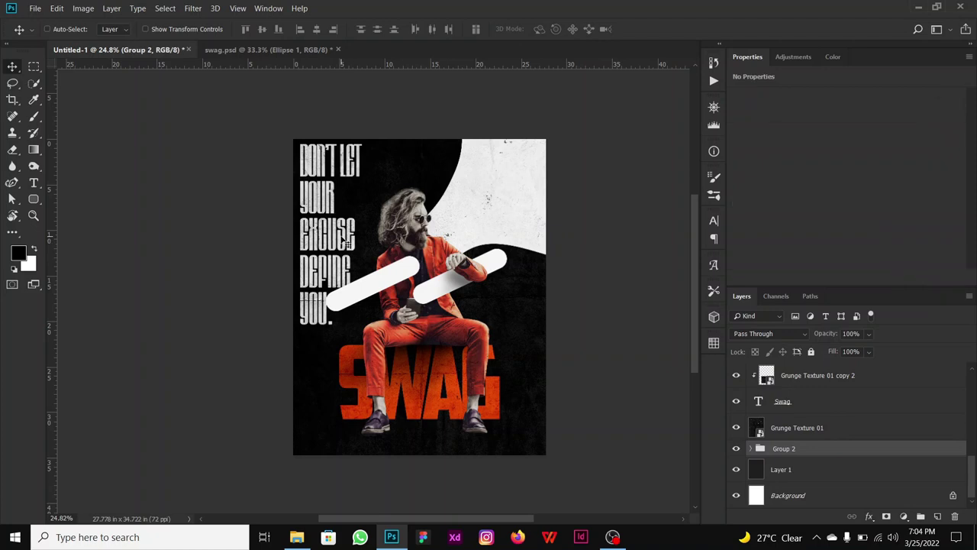
scroll(336, 188, up, 2)
scroll(316, 259, down, 2)
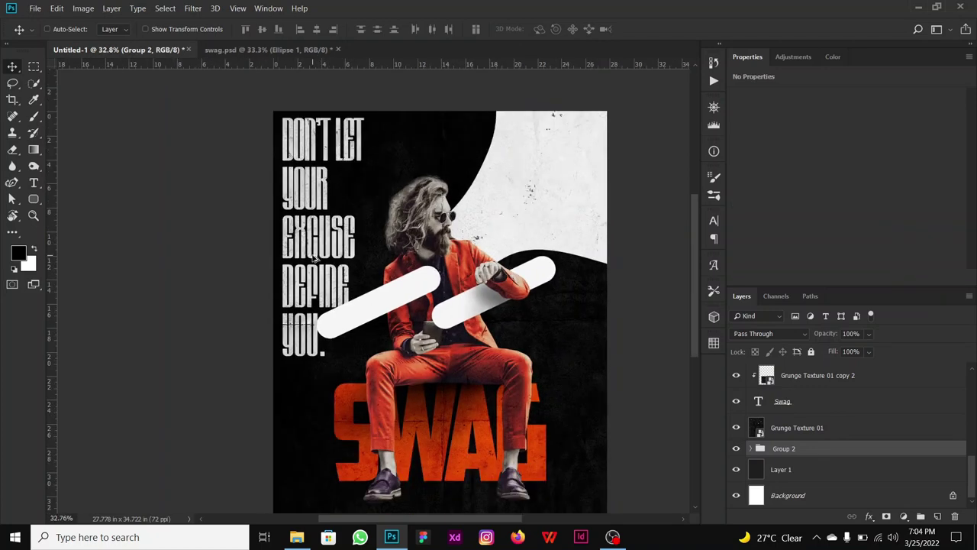
scroll(519, 275, right, 2)
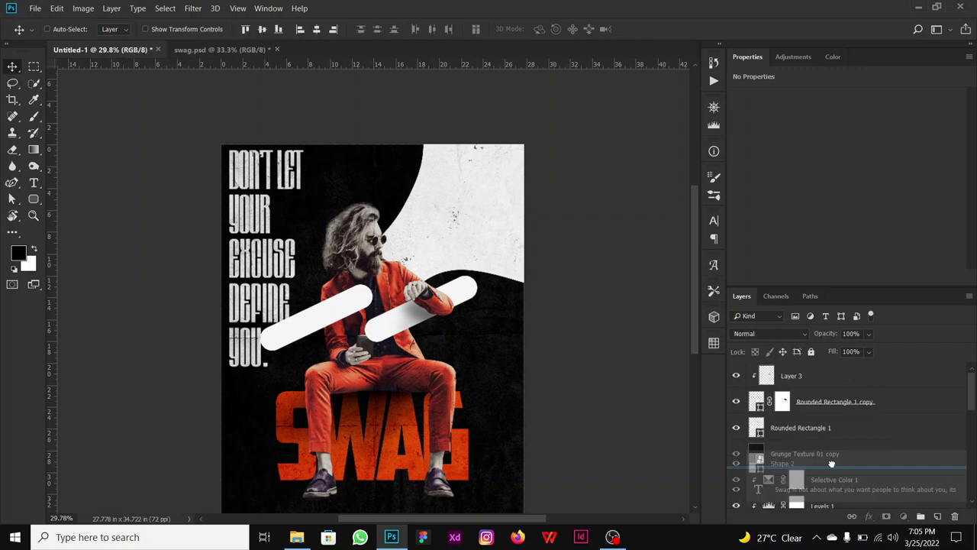
Move the Swag quote paragraph layer above Shape 2 and position it on the white corner
drag(439, 178, 500, 236)
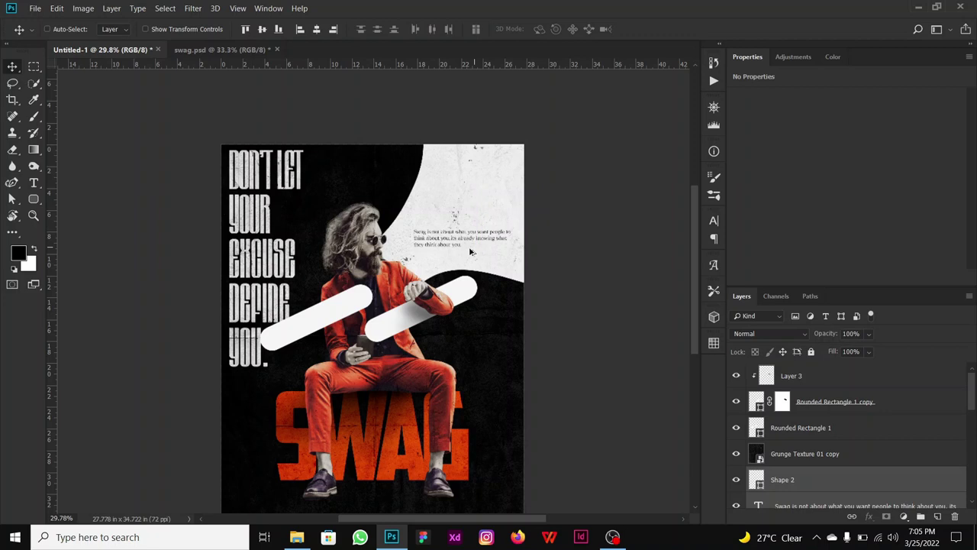
scroll(474, 236, up, 3)
mouse_move(500, 236)
mouse_down()
mouse_move(443, 229)
mouse_move(420, 243)
mouse_up()
scroll(421, 242, down, 2)
scroll(421, 243, down, 1)
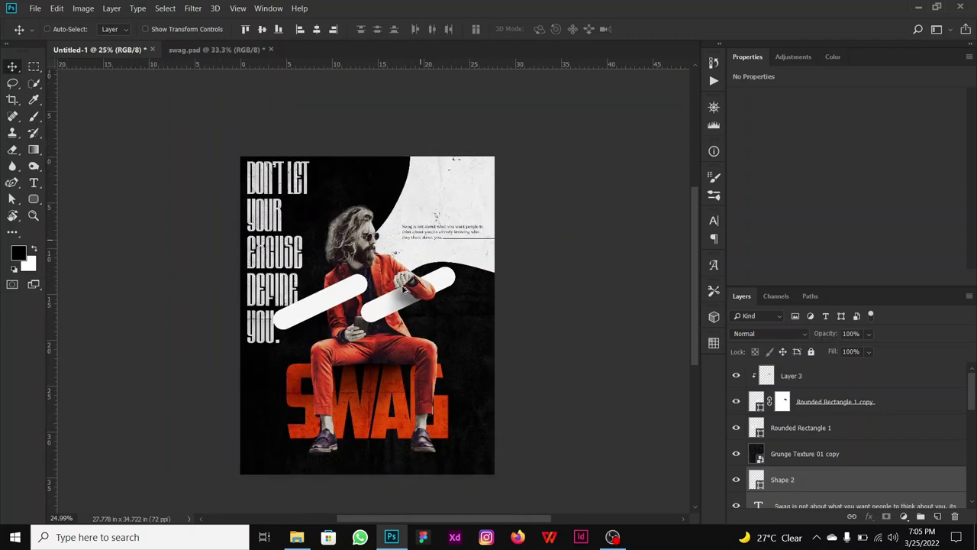
scroll(396, 320, up, 1)
scroll(395, 321, down, 1)
scroll(395, 320, up, 1)
scroll(395, 321, down, 1)
drag(972, 395, 974, 504)
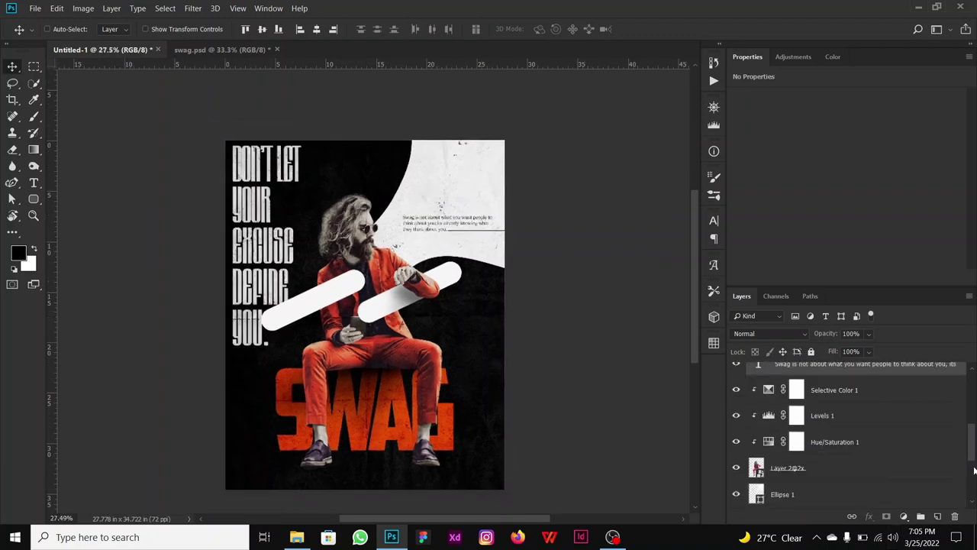
Above Layer 1, draw a large diagonal-stripes custom shape at the poster bottom
click(865, 477)
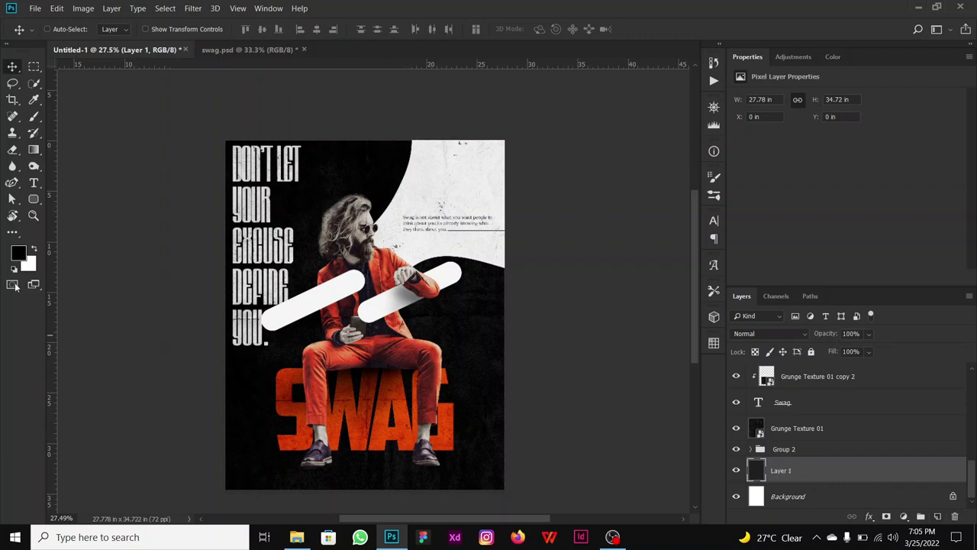
click(33, 199)
click(65, 244)
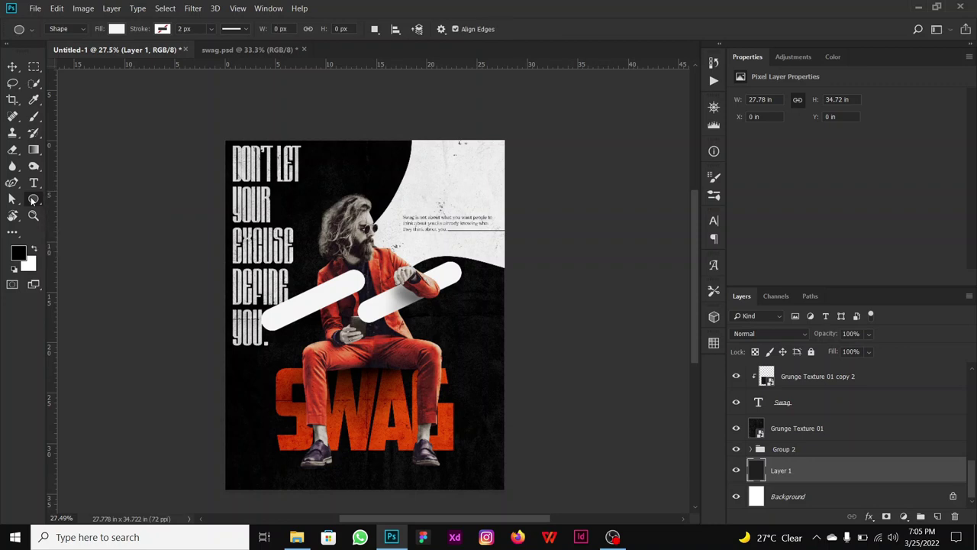
right_click(33, 199)
click(73, 256)
click(501, 31)
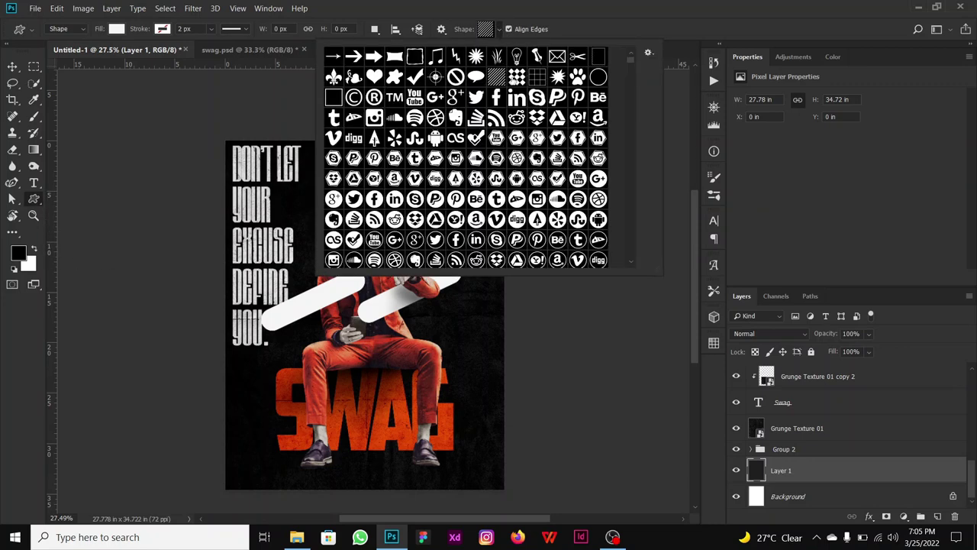
click(577, 11)
mouse_move(219, 369)
mouse_down()
mouse_move(661, 535)
mouse_move(516, 290)
mouse_up()
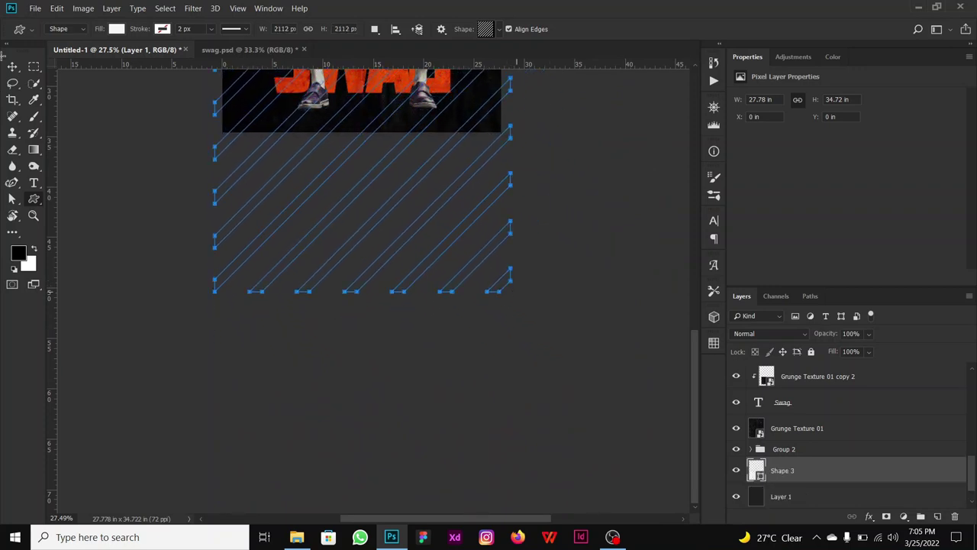
Distort the stripes into a perspective floor beneath the man's feet
key(ctrl+0)
key(ctrl+t)
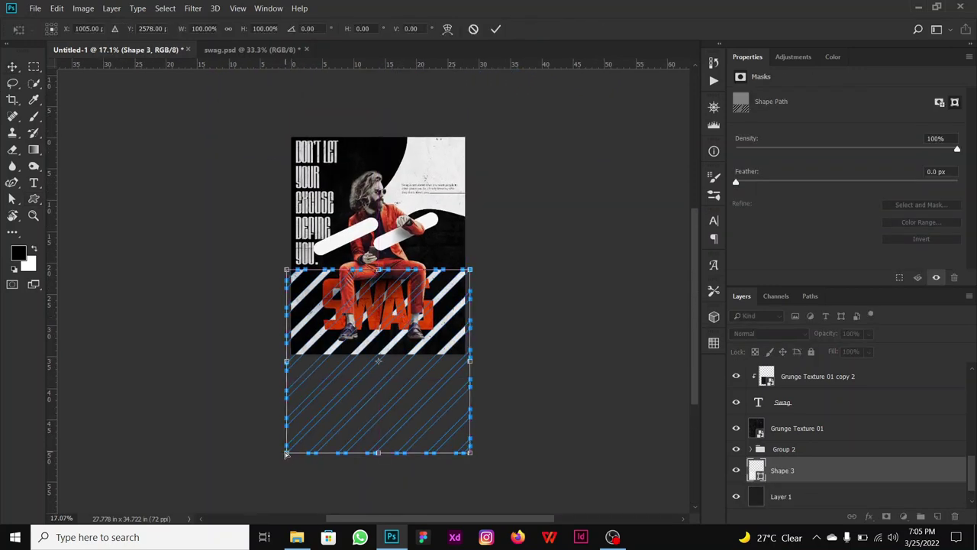
drag(283, 458, 171, 306)
drag(328, 294, 332, 359)
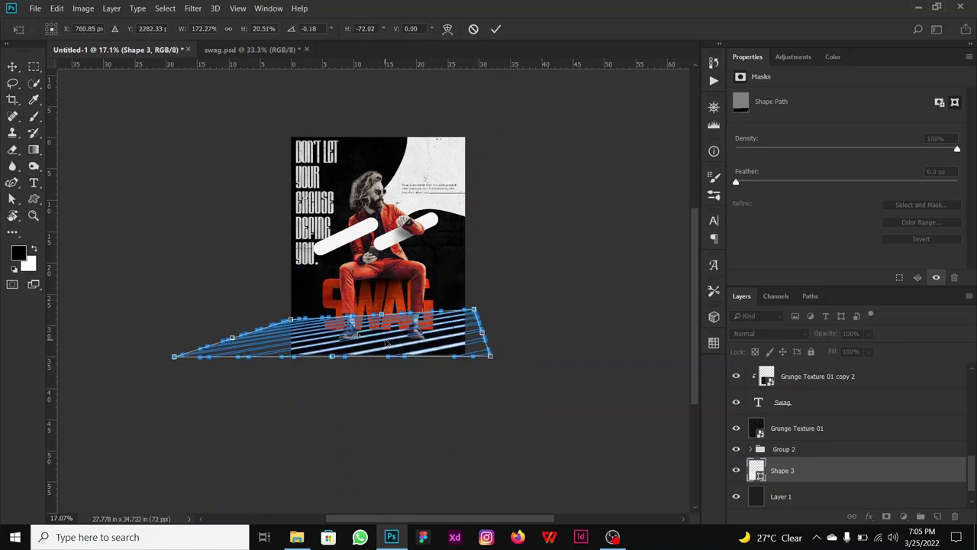
mouse_move(470, 343)
mouse_down()
mouse_move(473, 310)
mouse_move(479, 317)
mouse_up()
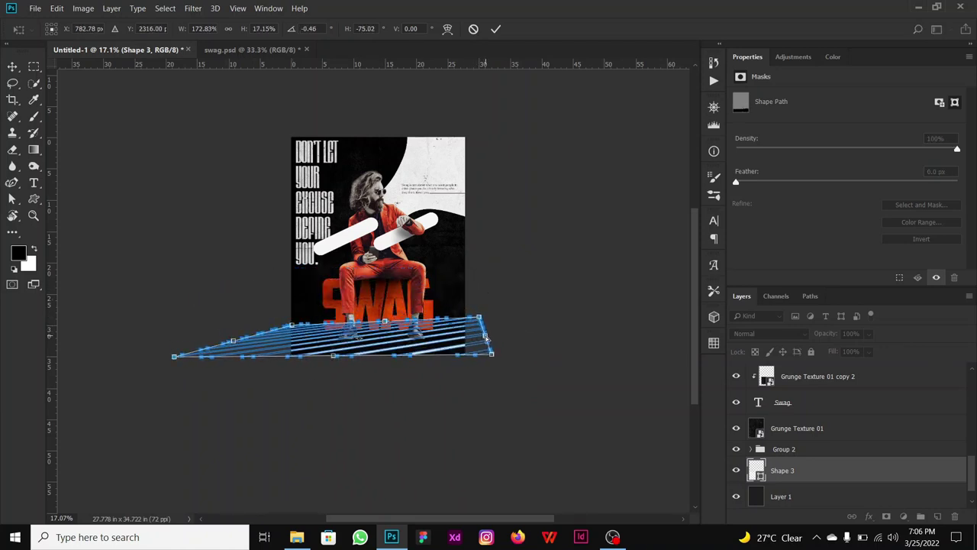
key(Return)
Add a new empty layer above Ellipse 1 for the shoe shadow
scroll(379, 356, up, 3)
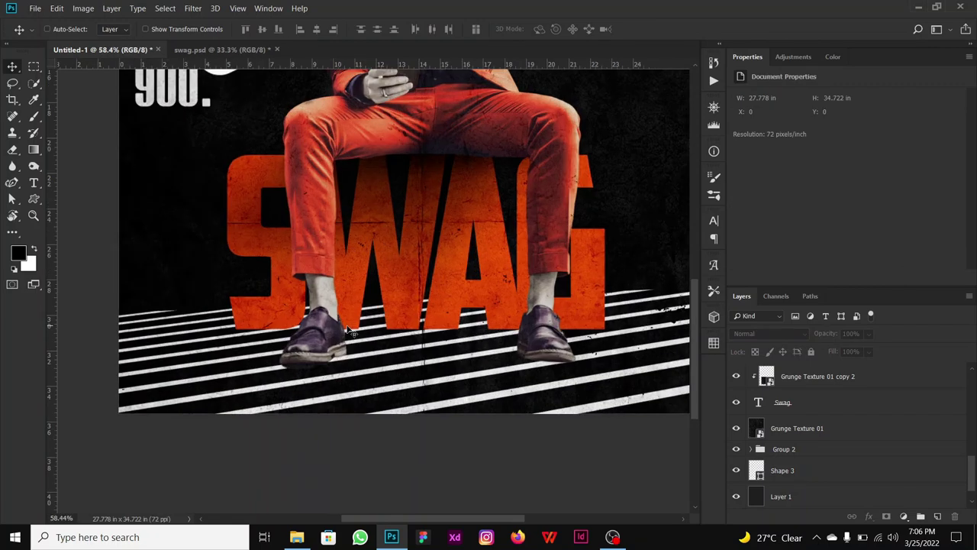
click(846, 473)
scroll(816, 467, up, 3)
scroll(813, 466, up, 2)
scroll(811, 466, up, 1)
scroll(811, 466, down, 3)
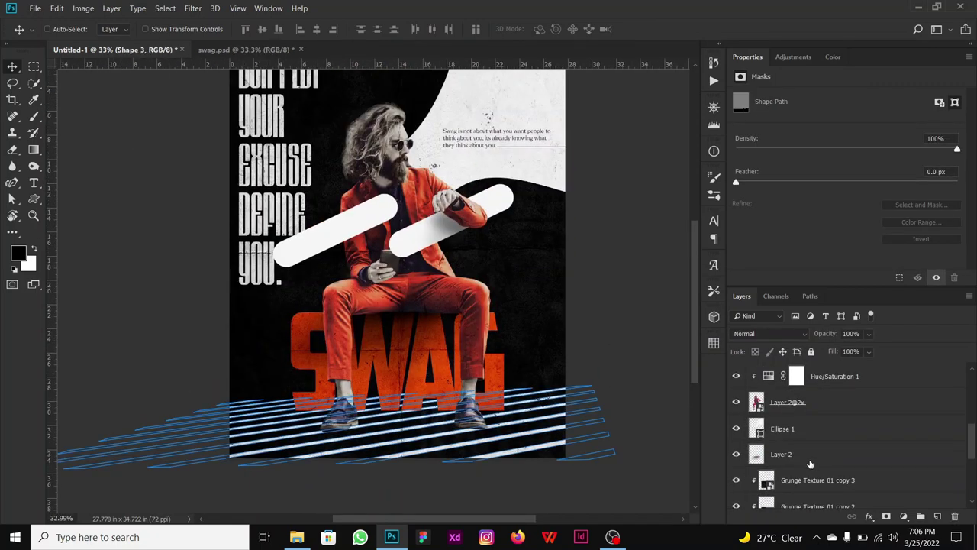
click(813, 429)
click(937, 517)
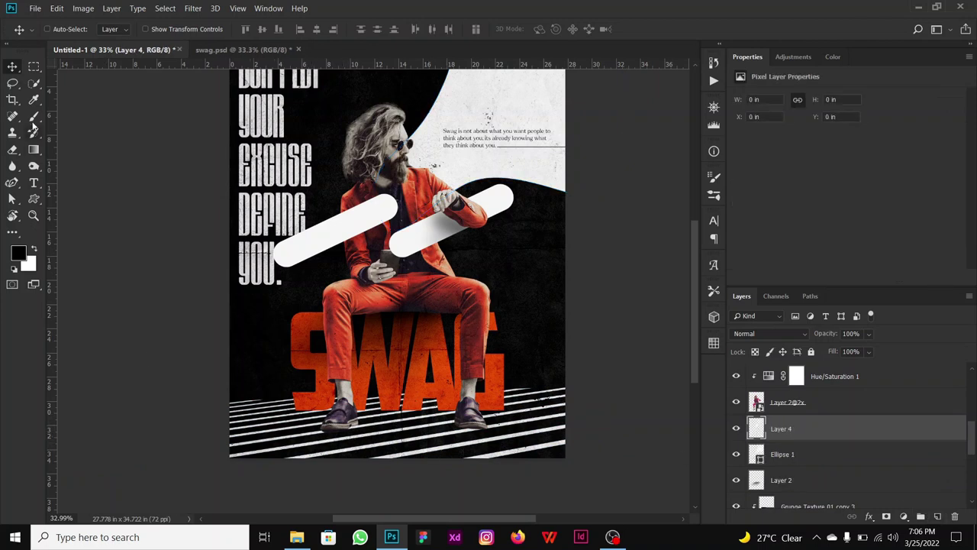
Set up a soft brush at 402 px
key(b)
right_click(340, 414)
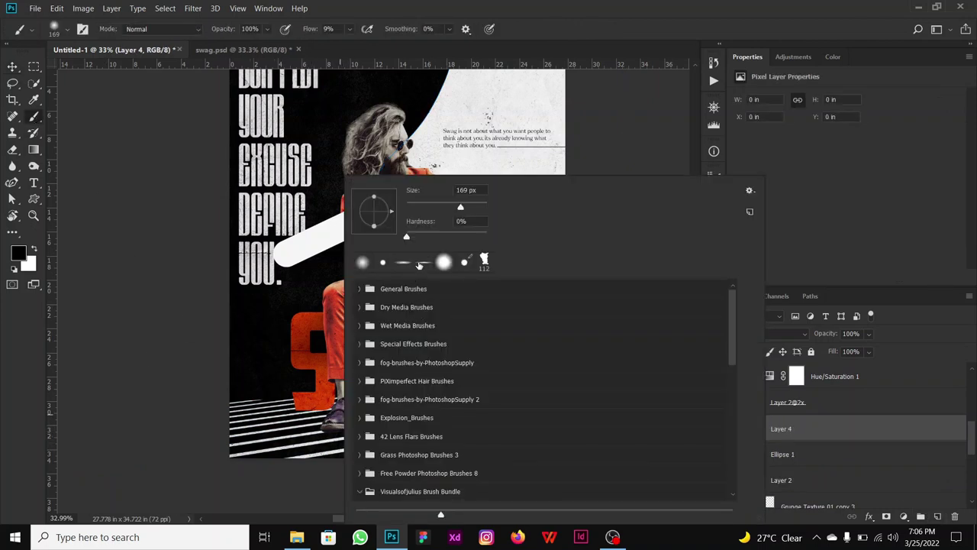
click(403, 263)
click(367, 44)
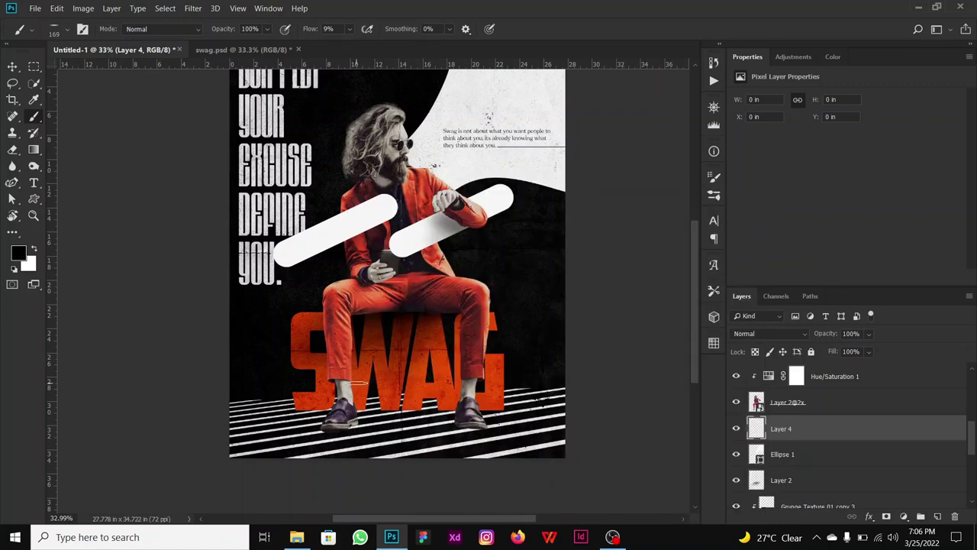
drag(313, 427, 367, 426)
Paint a soft dark shadow under the shoes and set the layer opacity to 83%
scroll(321, 441, up, 3)
drag(332, 420, 252, 429)
drag(332, 418, 611, 420)
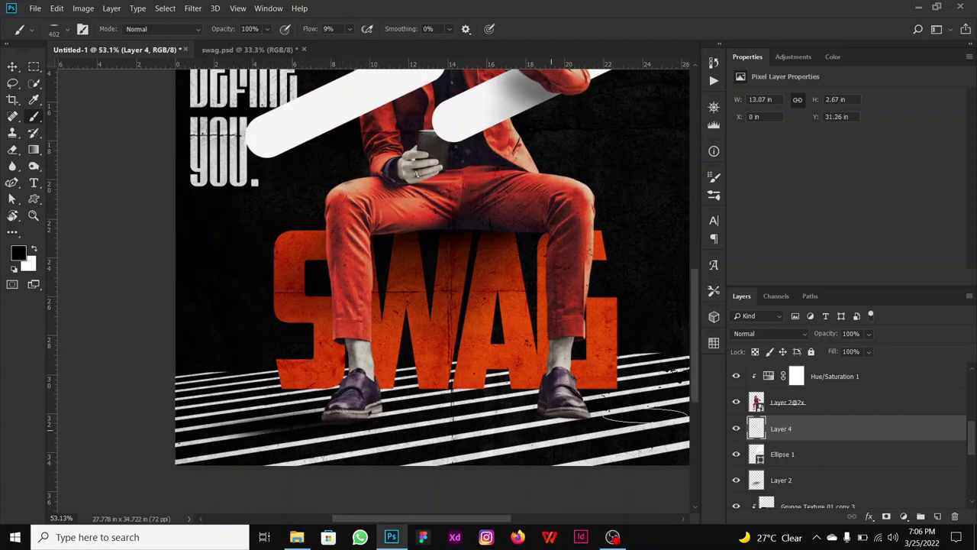
drag(504, 422, 432, 432)
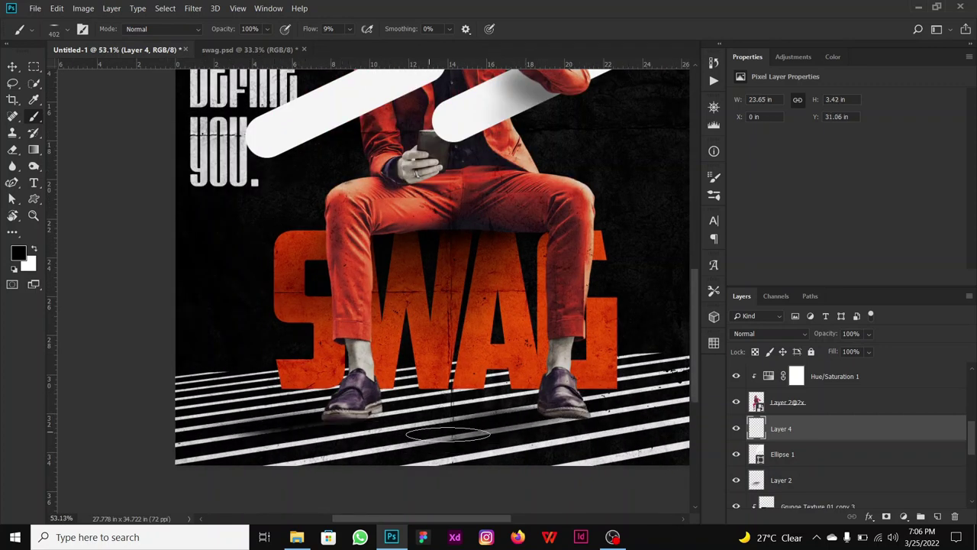
scroll(432, 432, down, 4)
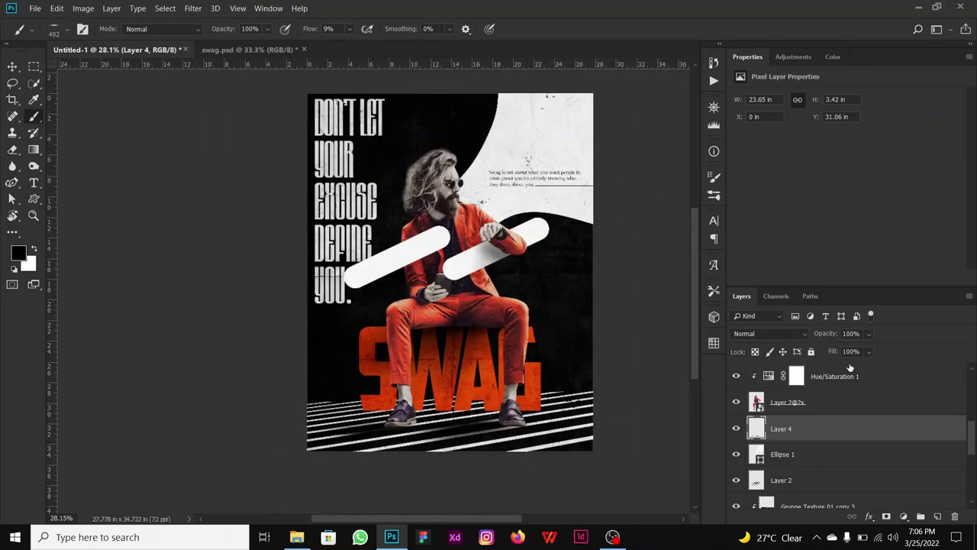
drag(830, 338, 821, 336)
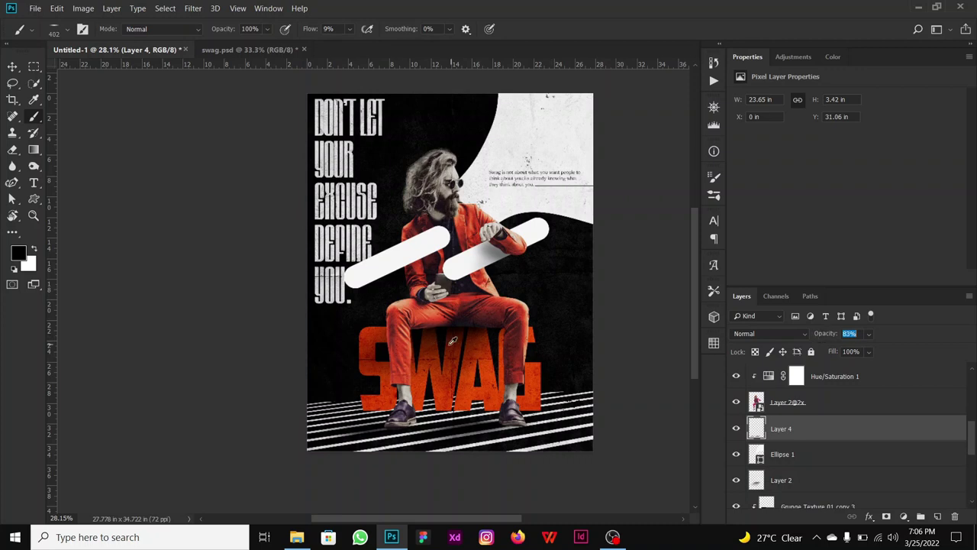
scroll(424, 227, up, 1)
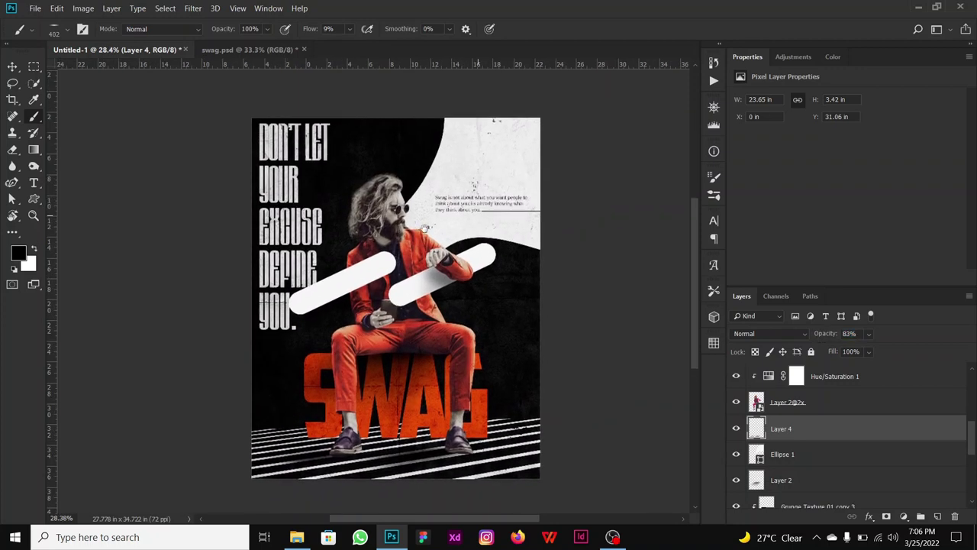
scroll(425, 227, down, 1)
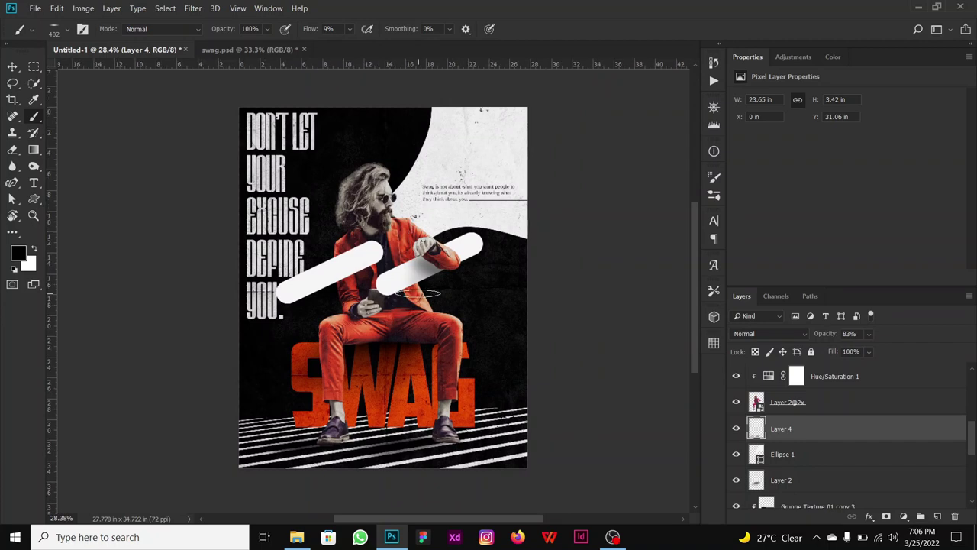
key(v)
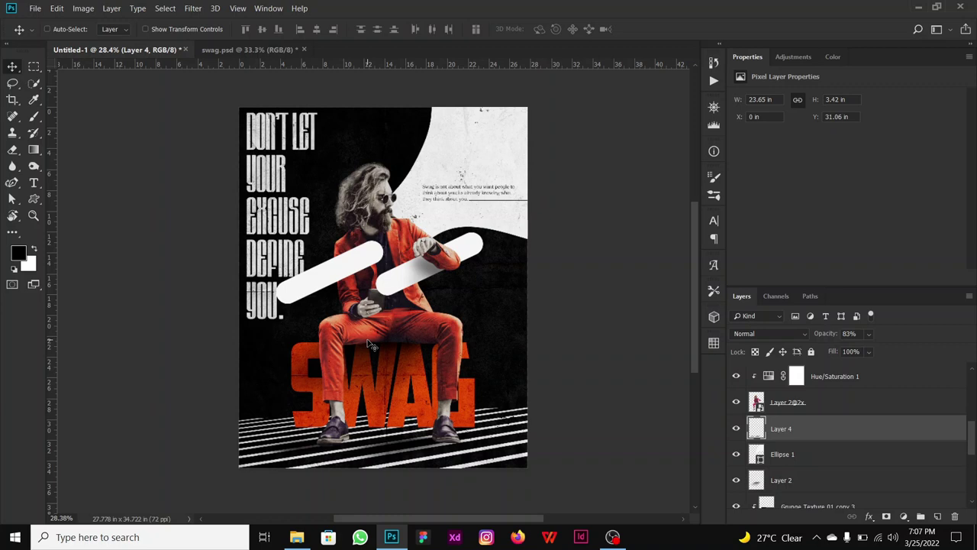